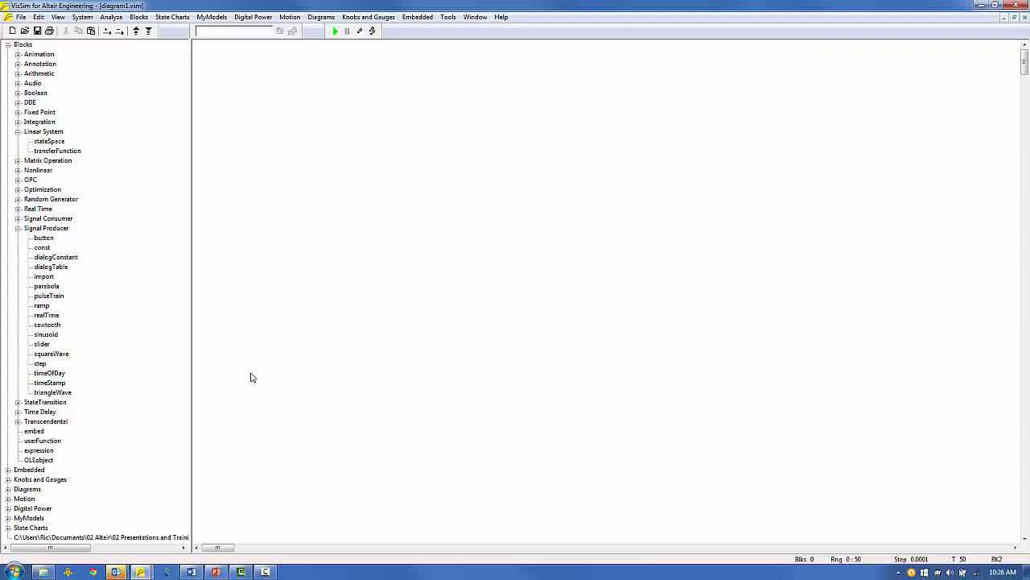
Add a transfer function block and design a 2nd-order Butterworth IIR low-pass with 2 rad/sec cutoff.
left_click_drag(72, 153, 380, 206)
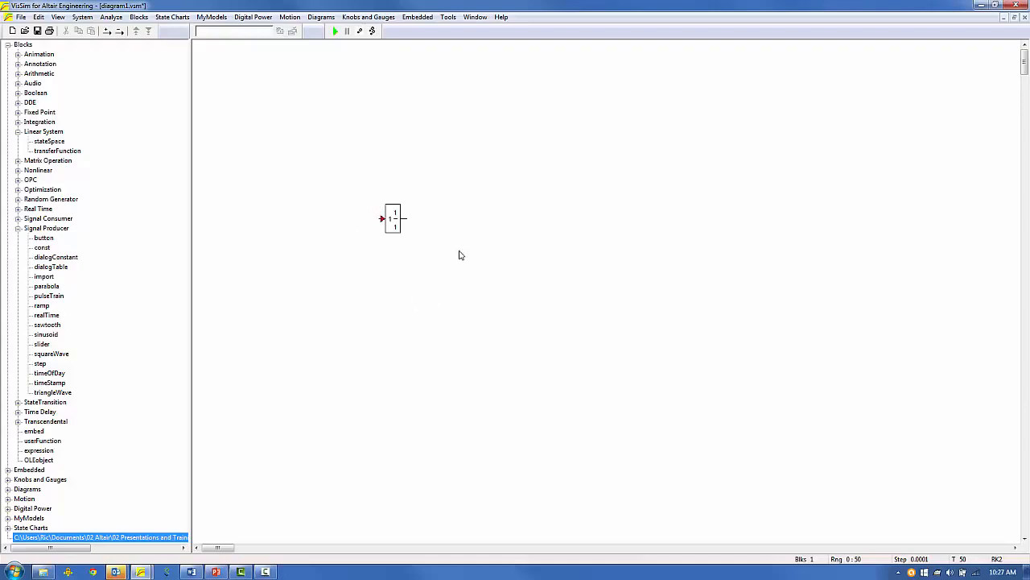
double_click(394, 217)
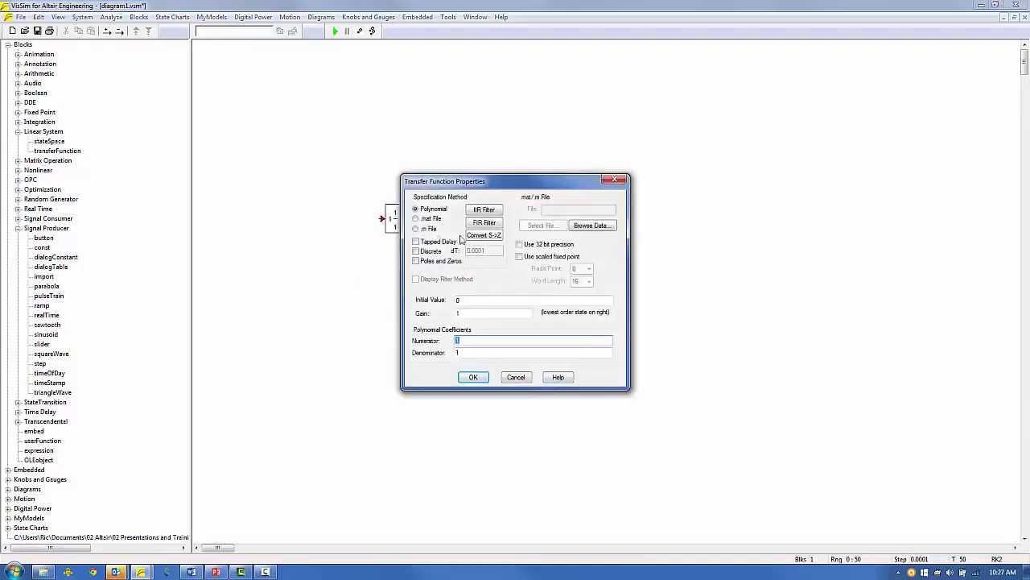
left_click(483, 211)
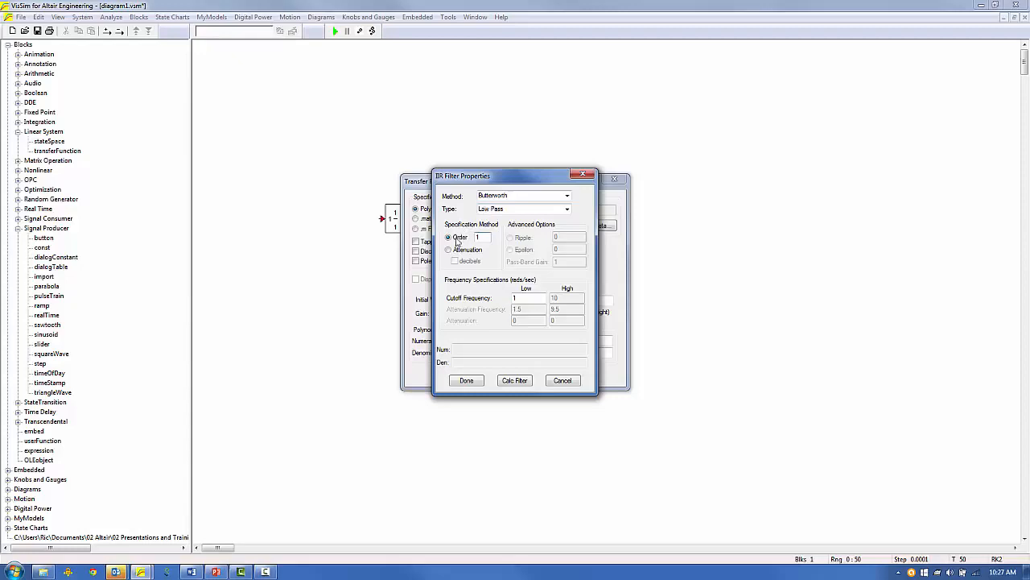
left_click_drag(481, 238, 471, 240)
type("2")
double_click(517, 298)
type("2")
left_click(514, 381)
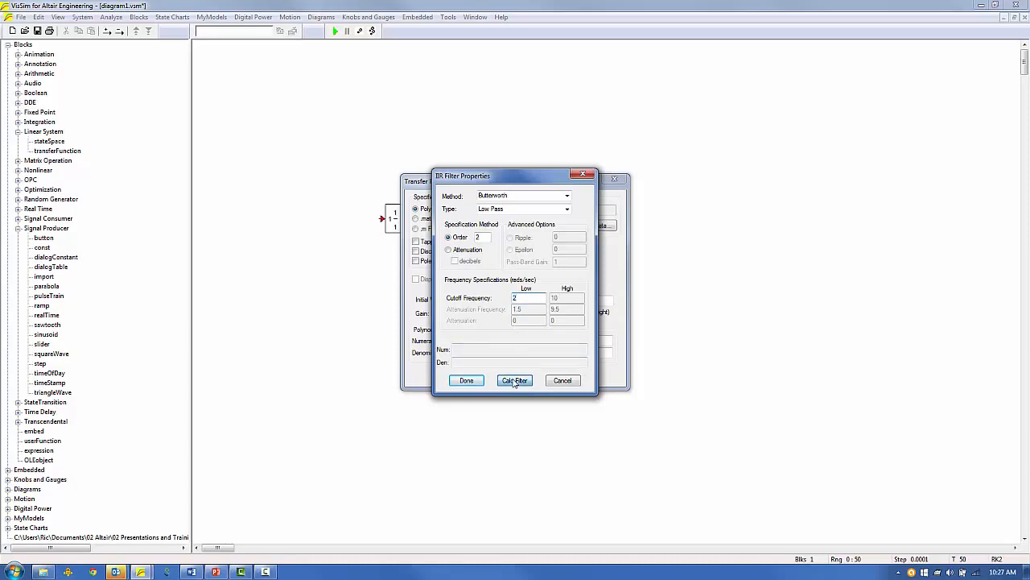
left_click(467, 381)
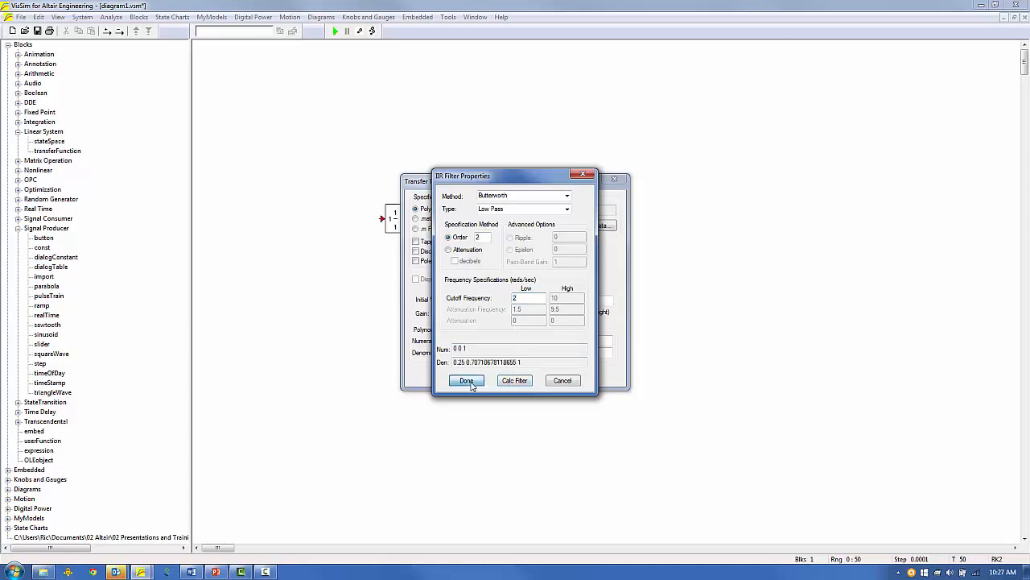
left_click(473, 383)
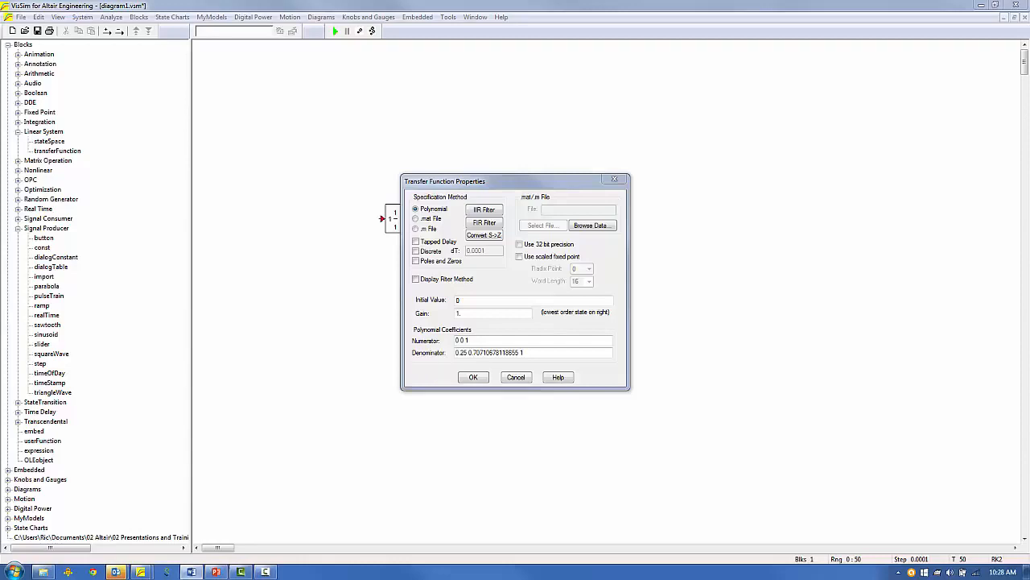
Apply the filter, copy the block, and convert the copy from S to Z at 0.0001 s sampling.
left_click(474, 377)
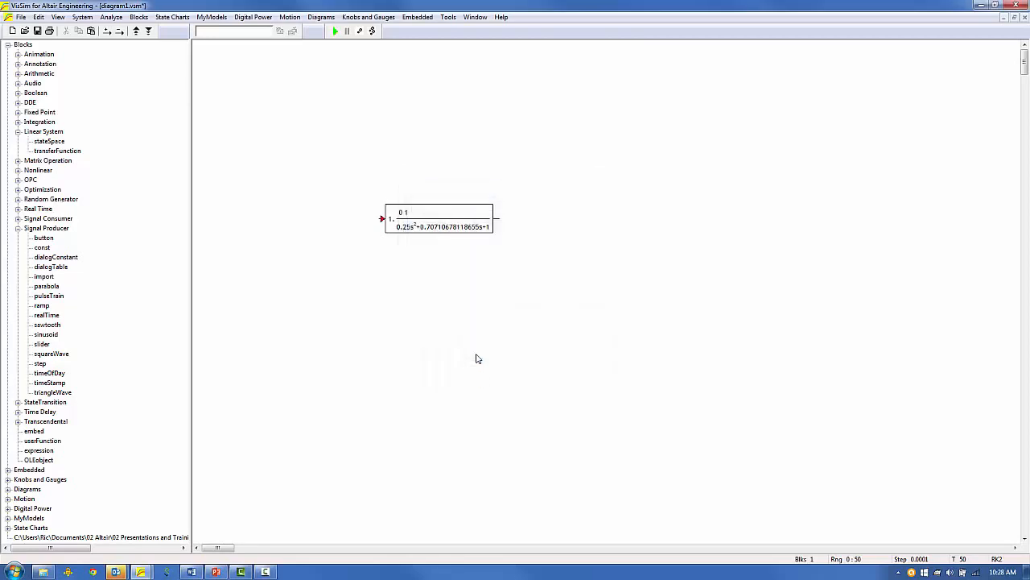
left_click_drag(418, 208, 389, 202)
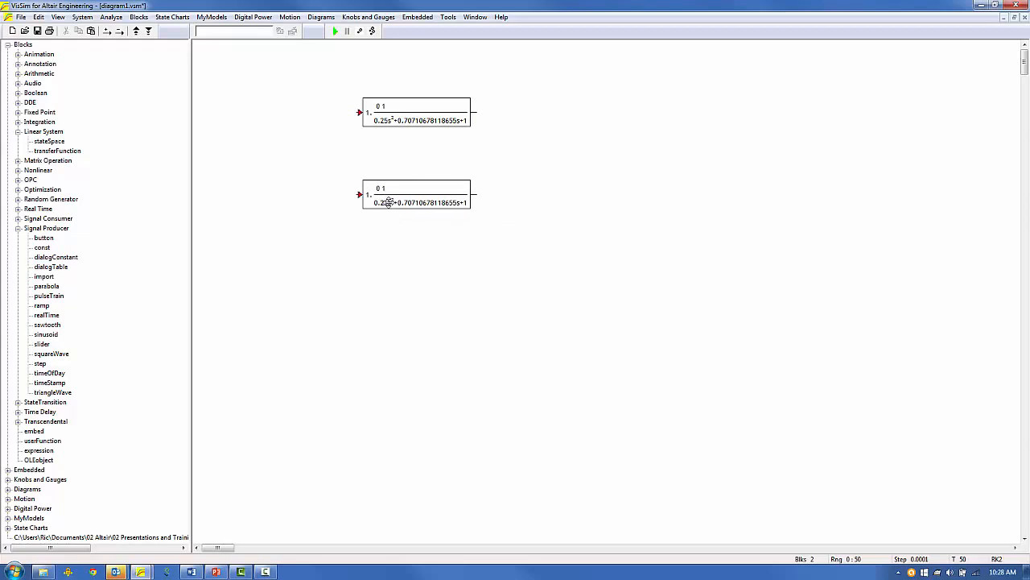
double_click(388, 202)
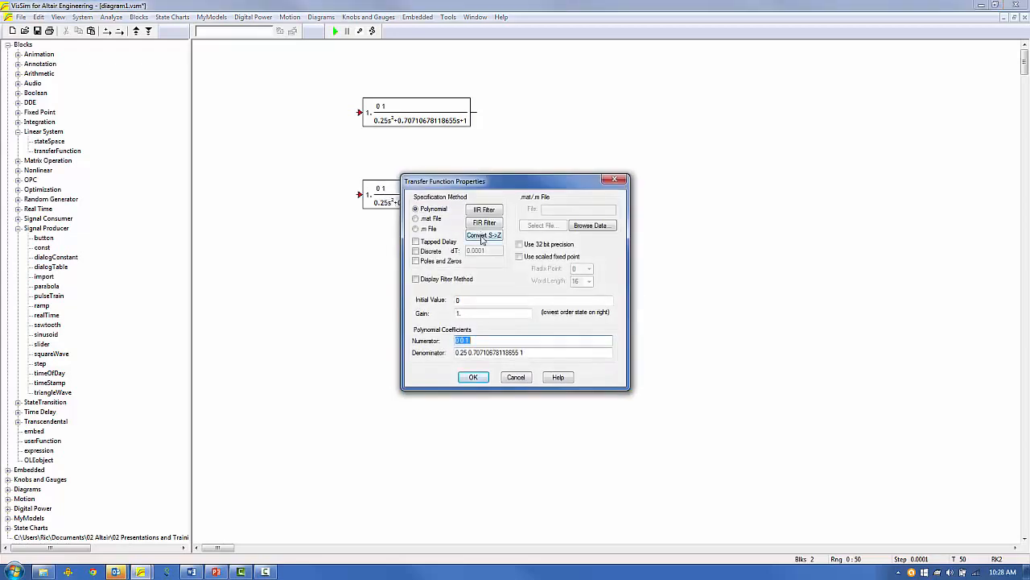
left_click(482, 238)
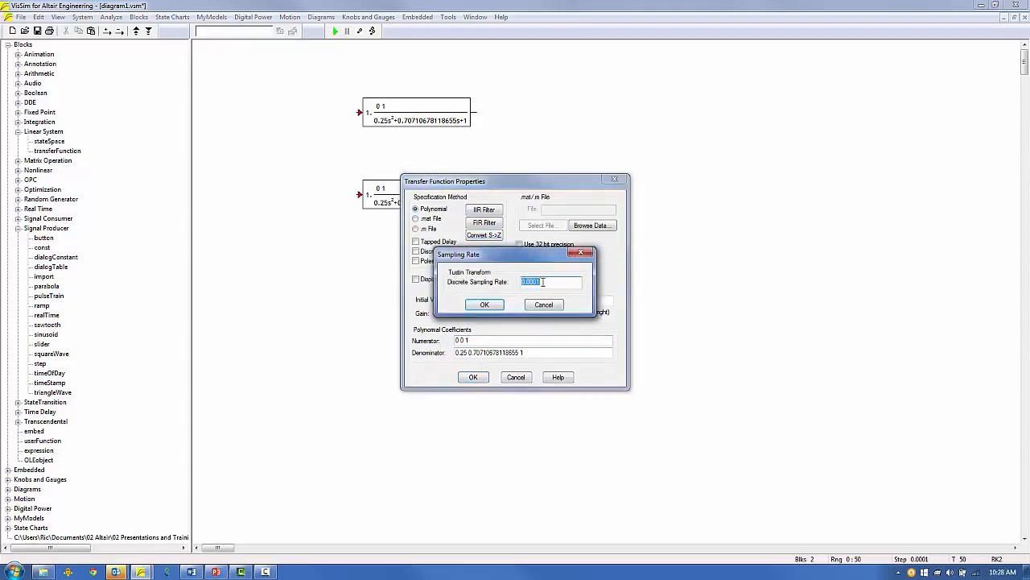
left_click(543, 282)
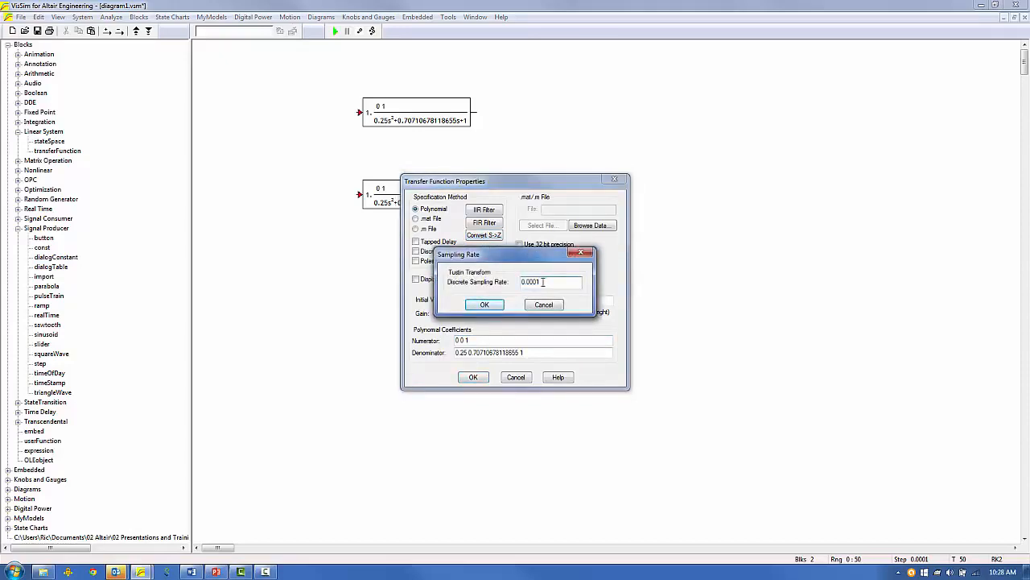
left_click(485, 304)
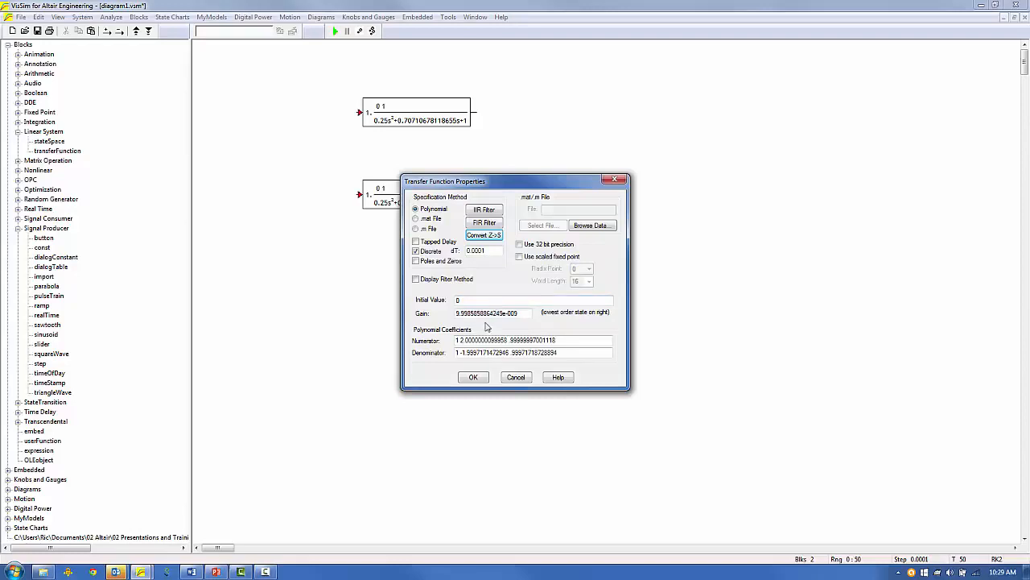
left_click(472, 377)
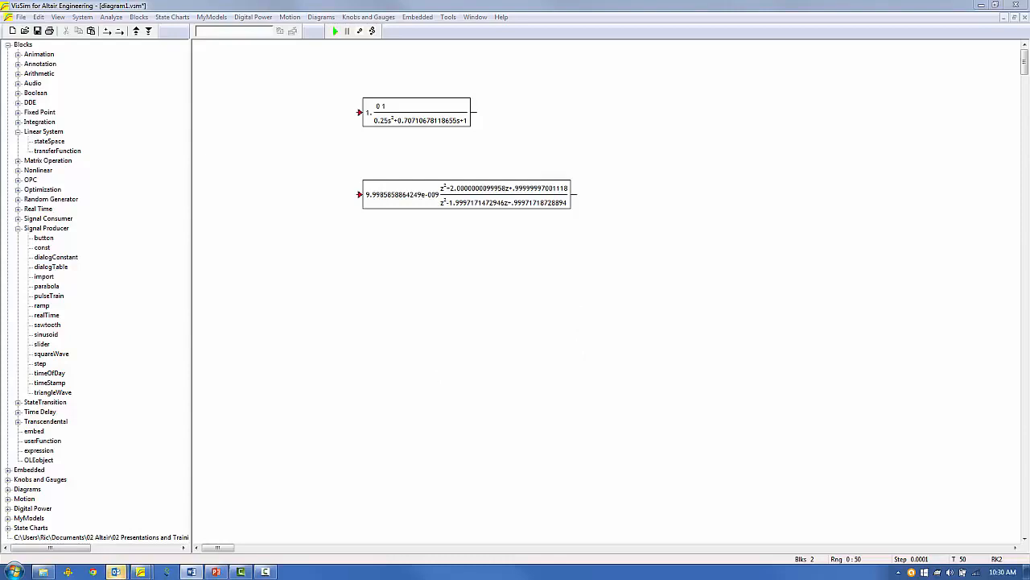
Paste a third filter copy below and set it to scaled fixed point, radix point 8, word length 32.
left_click(378, 201)
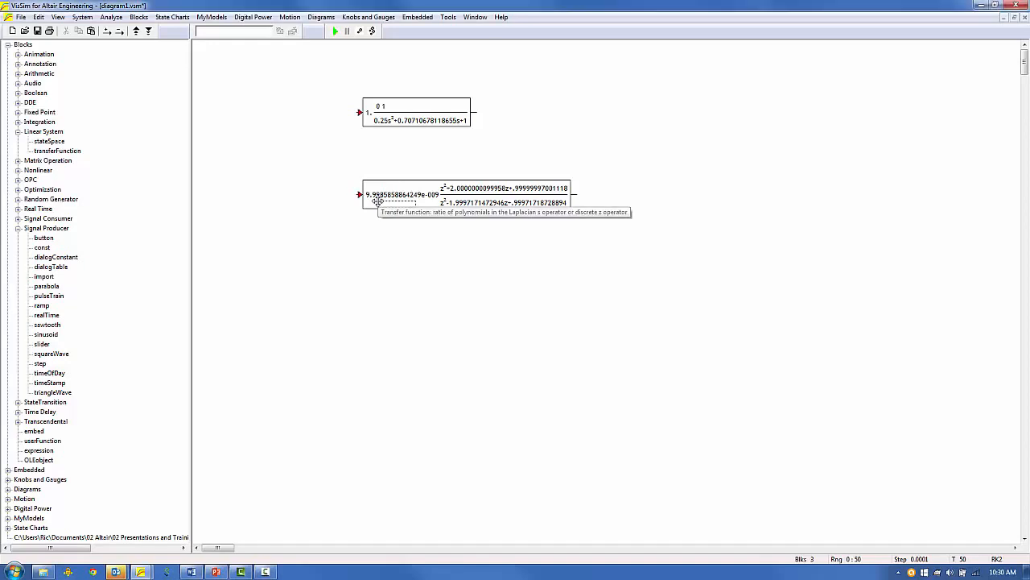
left_click(386, 270)
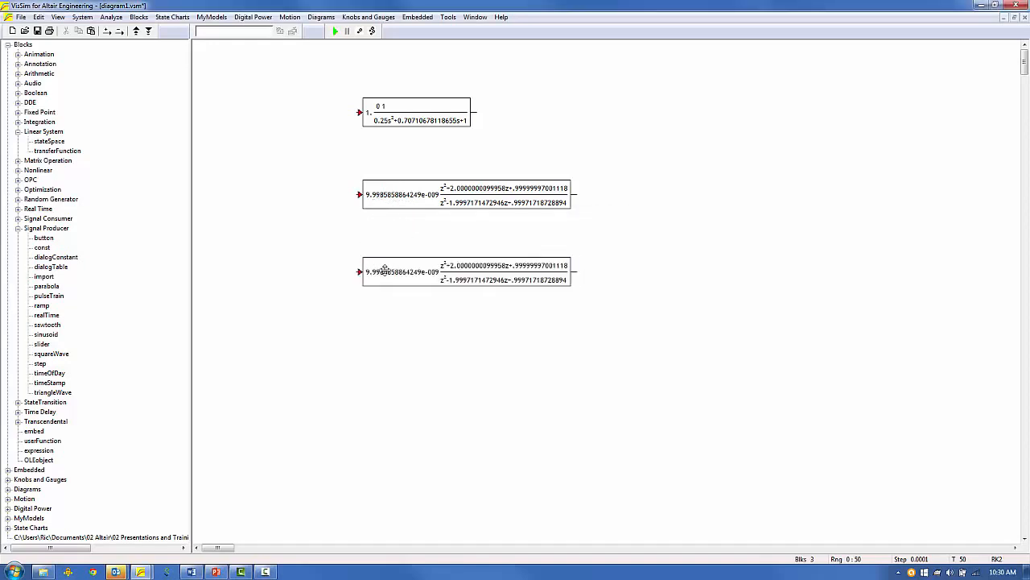
double_click(385, 269)
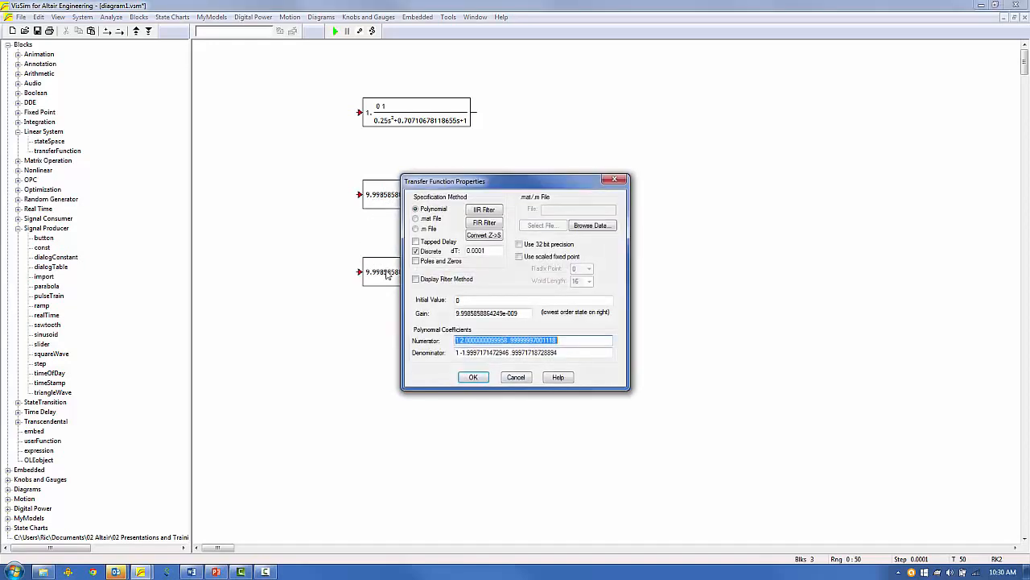
left_click(525, 258)
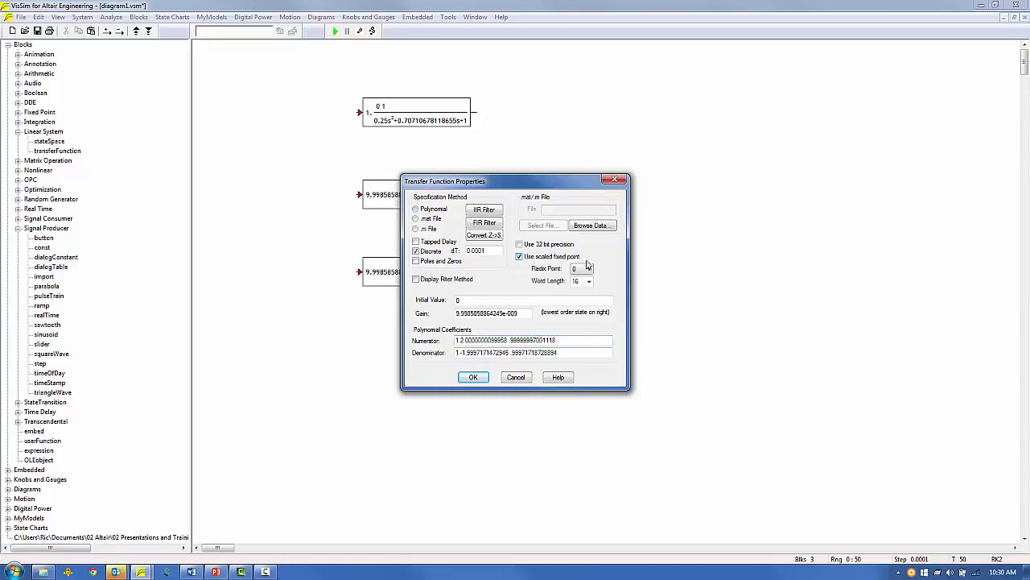
left_click(588, 268)
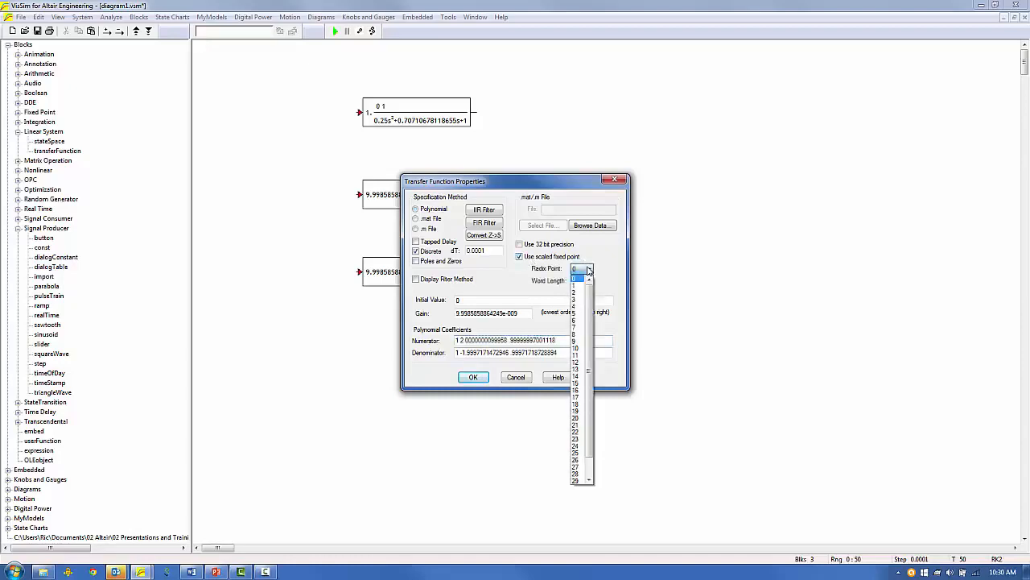
left_click(583, 336)
left_click(589, 281)
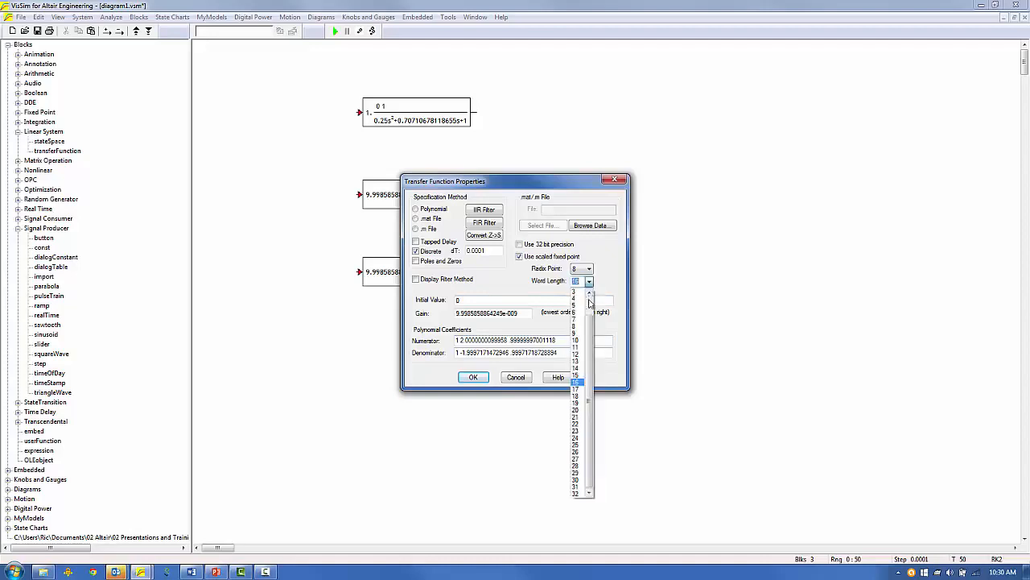
left_click(576, 495)
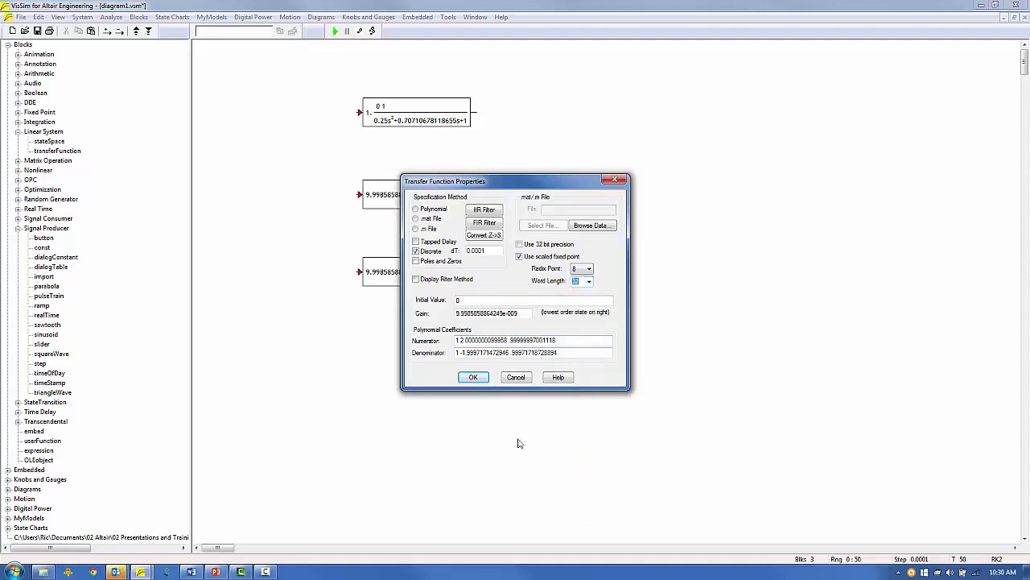
left_click(474, 378)
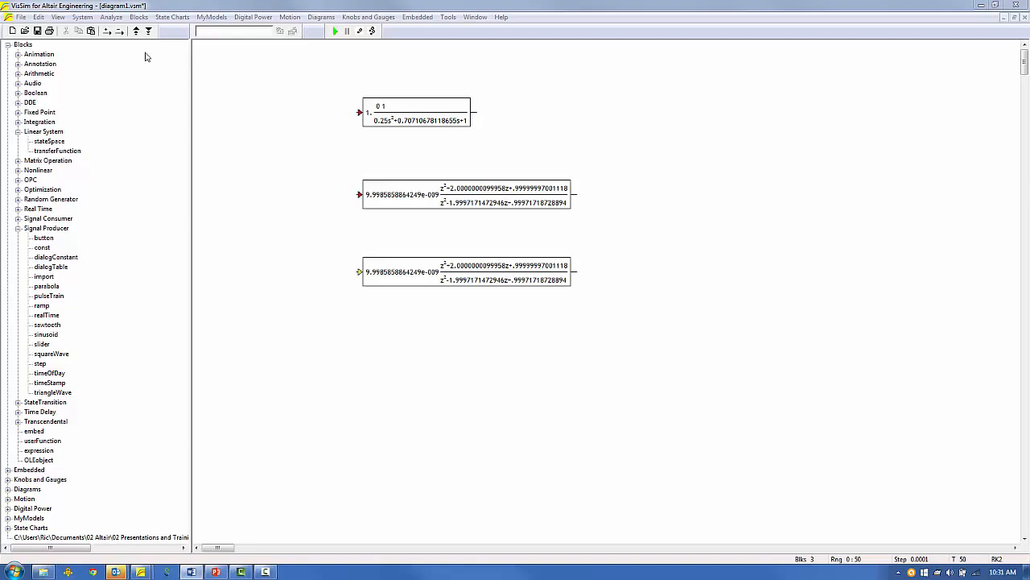
In System Properties, set the end time to 5 and turn off Run in Real Time.
left_click(83, 18)
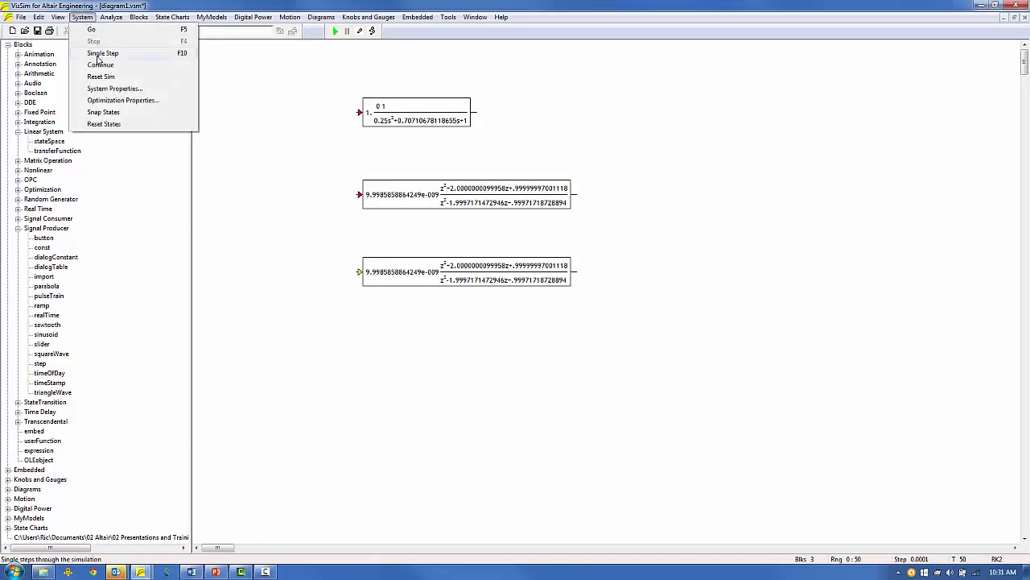
left_click(114, 90)
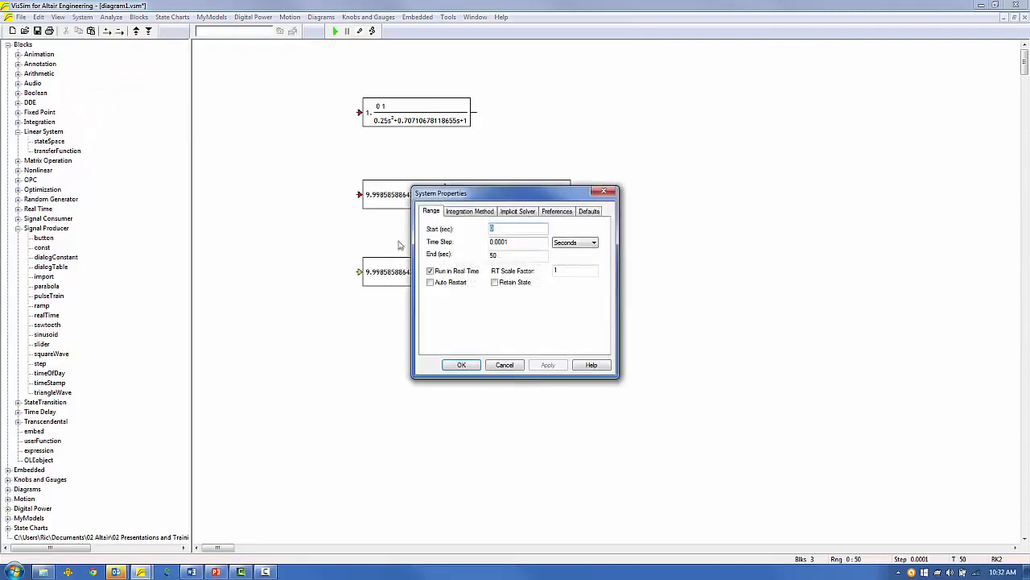
key("Tab")
key("Tab")
type("5")
left_click(430, 272)
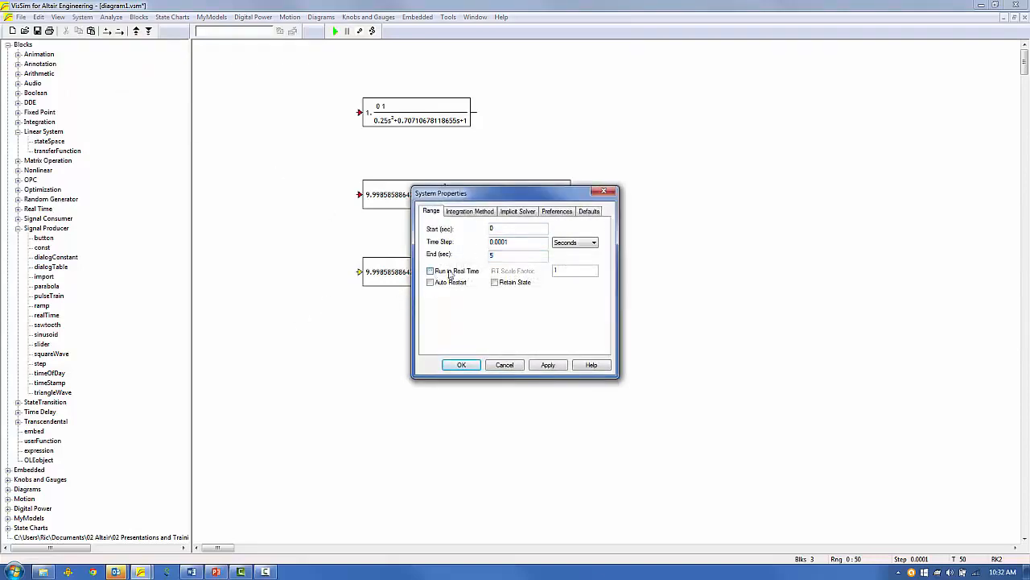
left_click(461, 366)
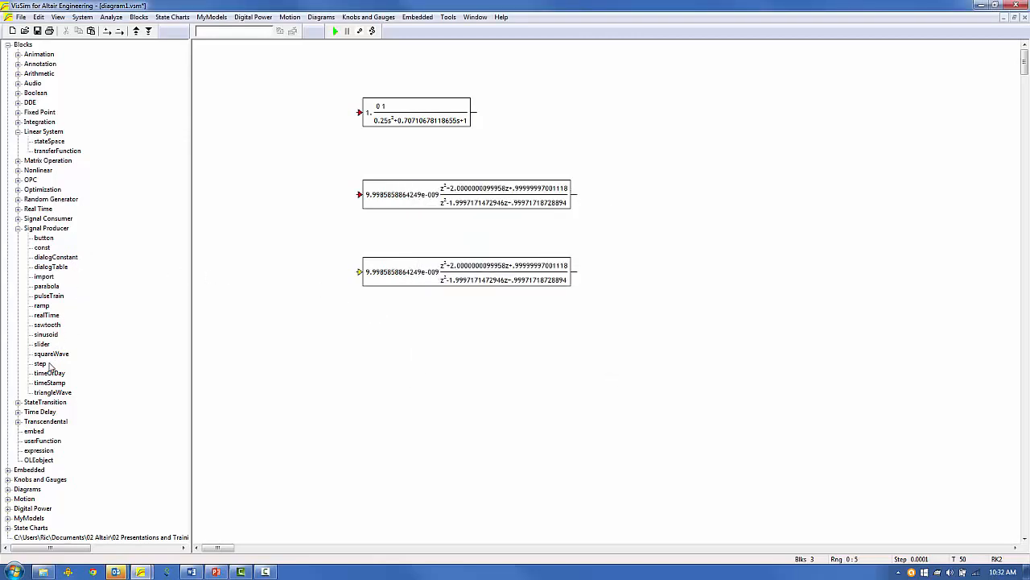
Add a step input block and wire it to all three filter inputs.
left_click_drag(41, 364, 299, 190)
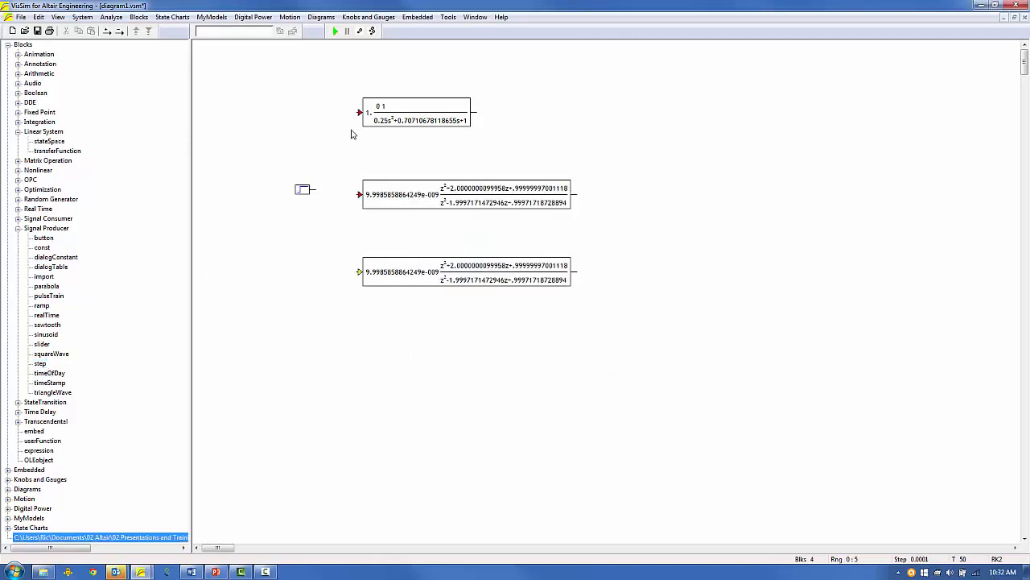
left_click_drag(359, 112, 327, 193)
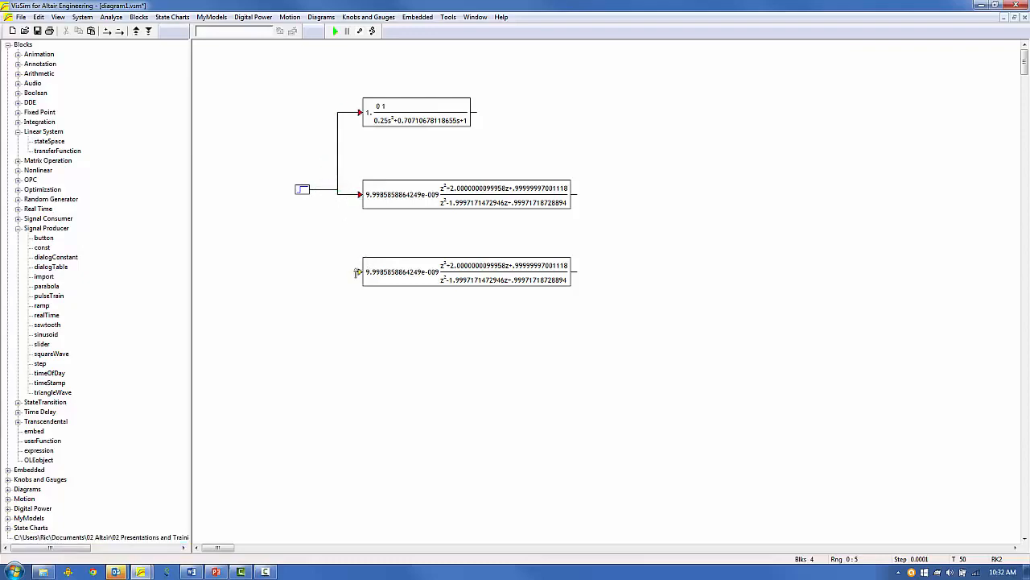
left_click_drag(359, 271, 315, 196)
Add a Plot block and wire the three filter outputs into it.
left_click(18, 219)
left_click_drag(40, 314, 477, 112)
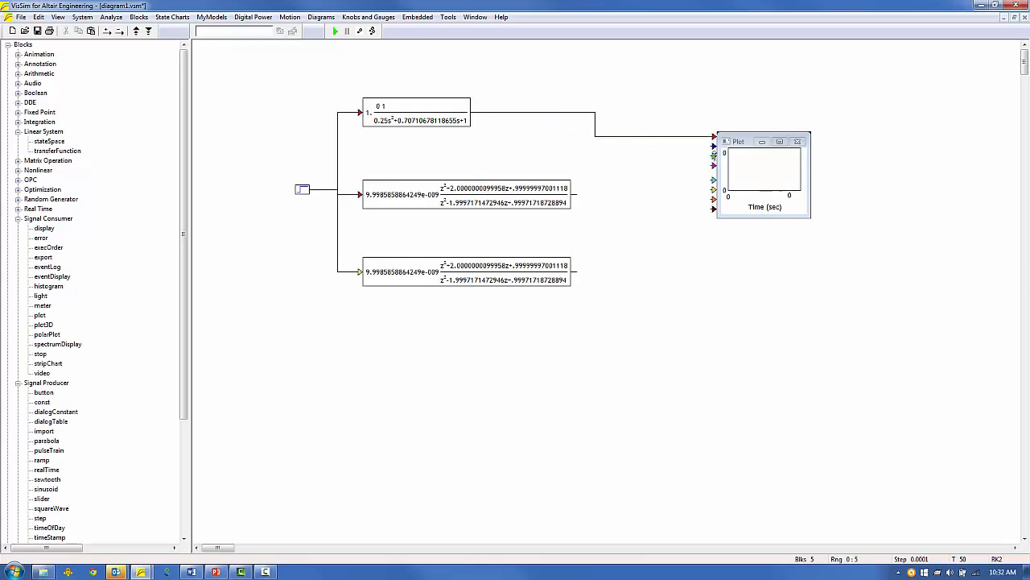
left_click_drag(713, 147, 572, 194)
left_click_drag(714, 156, 575, 272)
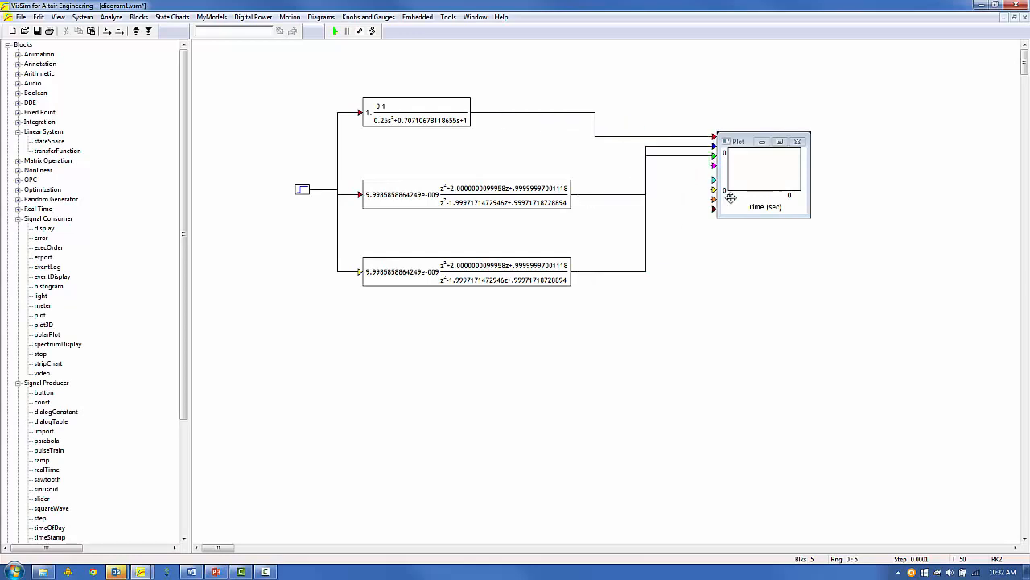
Move and enlarge the plot, align the step source with the middle filter, and run the simulation.
left_click_drag(729, 198, 656, 246)
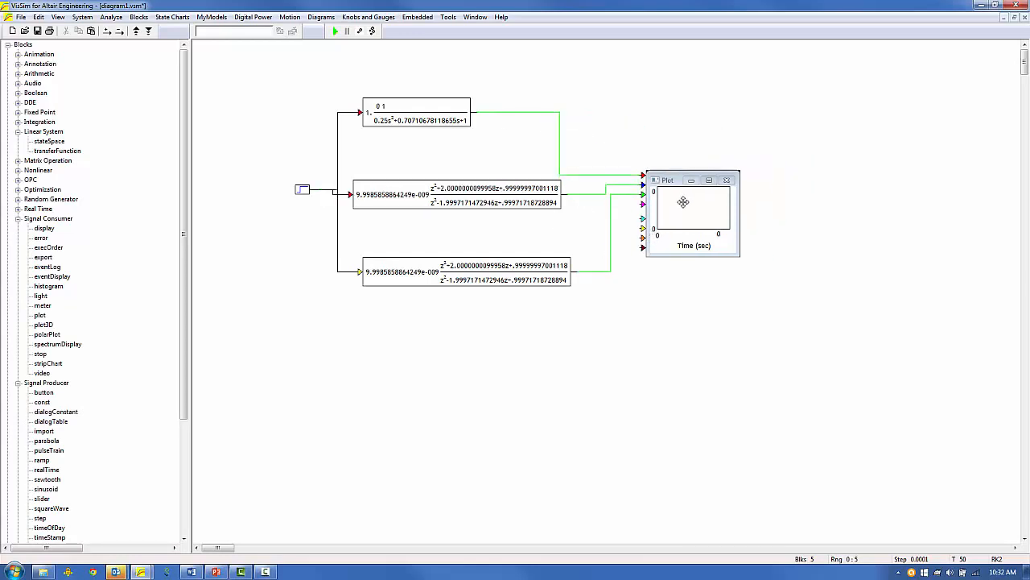
left_click_drag(740, 266, 805, 299)
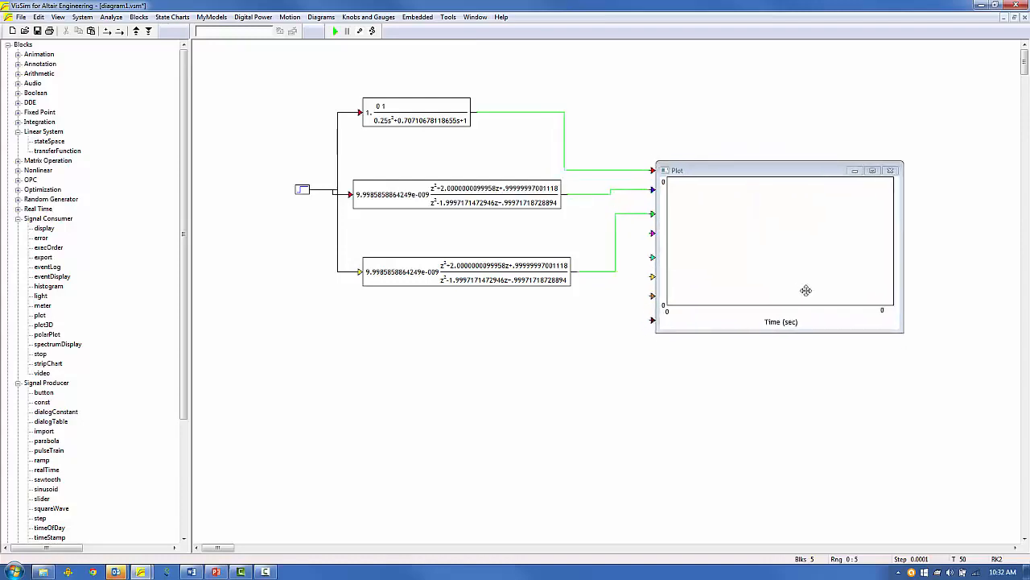
left_click_drag(302, 188, 302, 194)
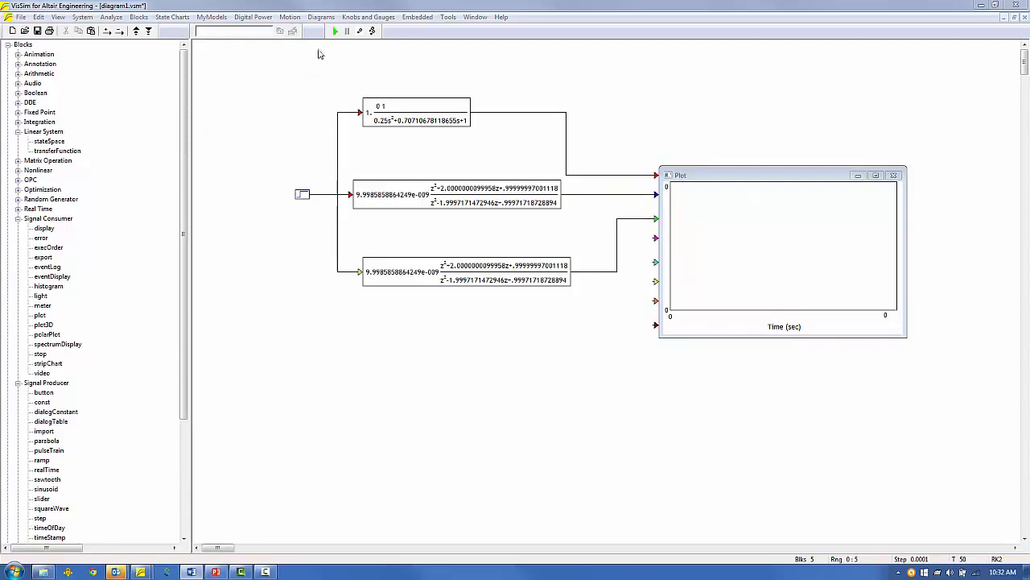
left_click(335, 30)
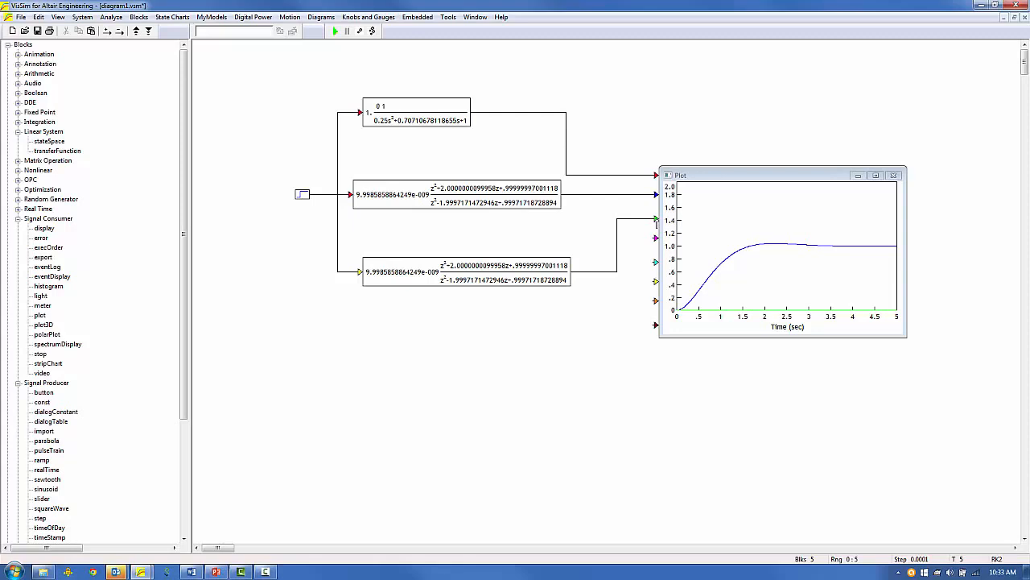
Open the bottom filter's properties to review its radix point 8, 32-bit fixed-point settings.
double_click(460, 274)
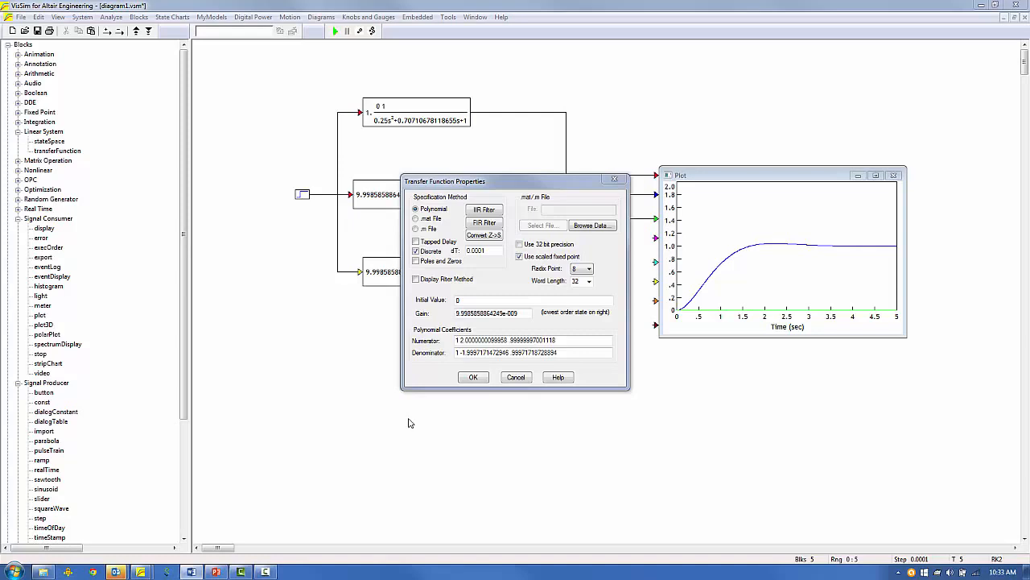
Close the filter dialog, open Tools > VML Workspace, and evaluate 2^-24.
left_click(473, 376)
left_click(449, 17)
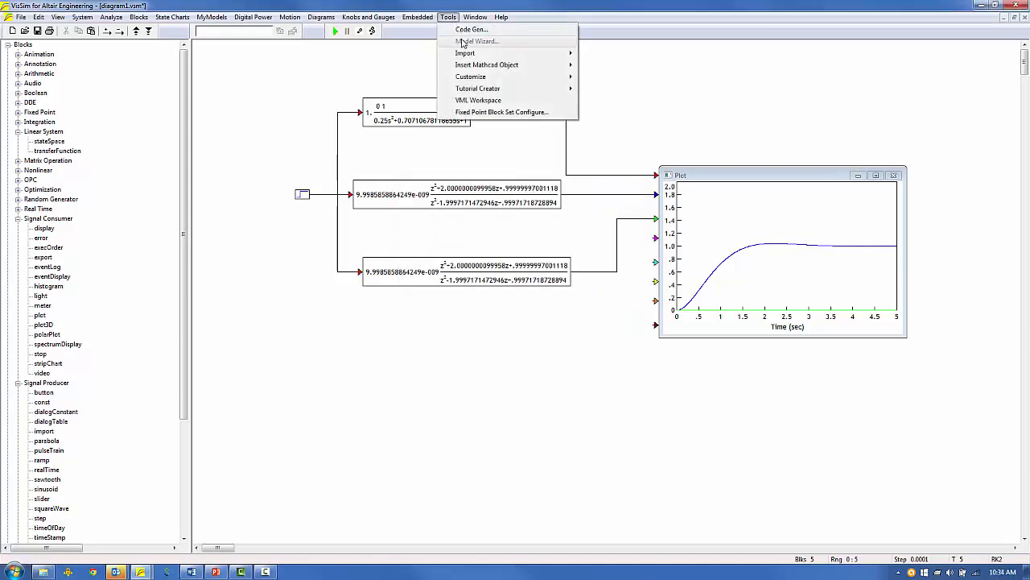
left_click(473, 100)
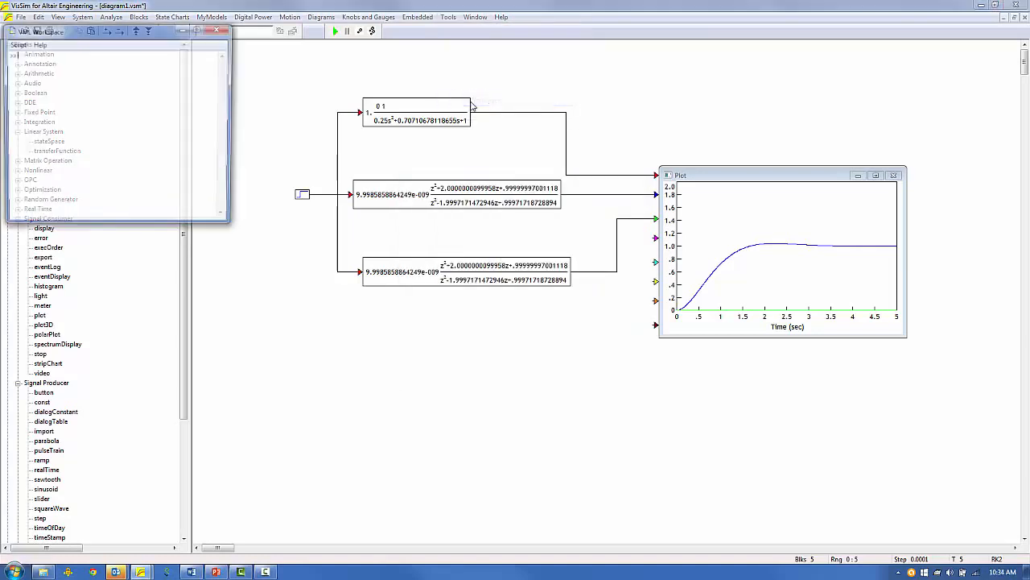
left_click_drag(102, 29, 392, 152)
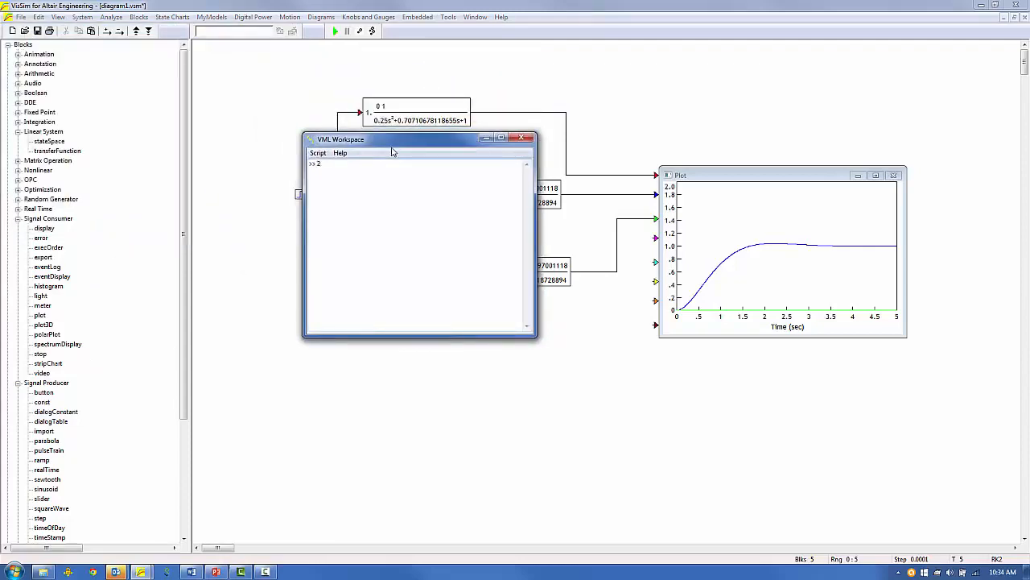
type("2^-24")
key("Return")
Evaluate 2^-30 in the VML Workspace, then close the workspace.
left_click(284, 371)
left_click_drag(371, 138, 754, 123)
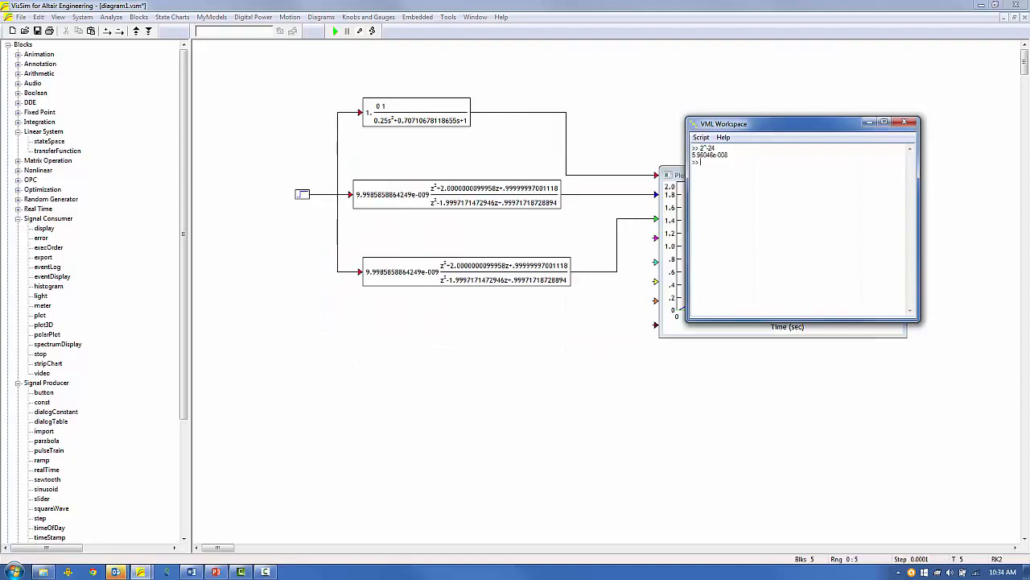
key("alt+Tab")
key("alt+Tab")
key("alt+Tab")
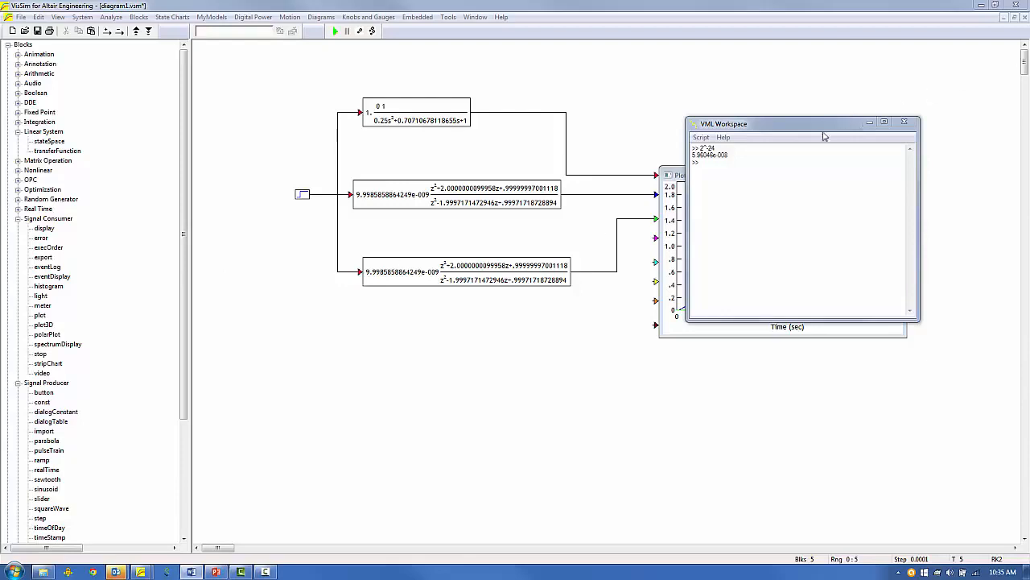
left_click(775, 138)
left_click_drag(772, 124, 381, 203)
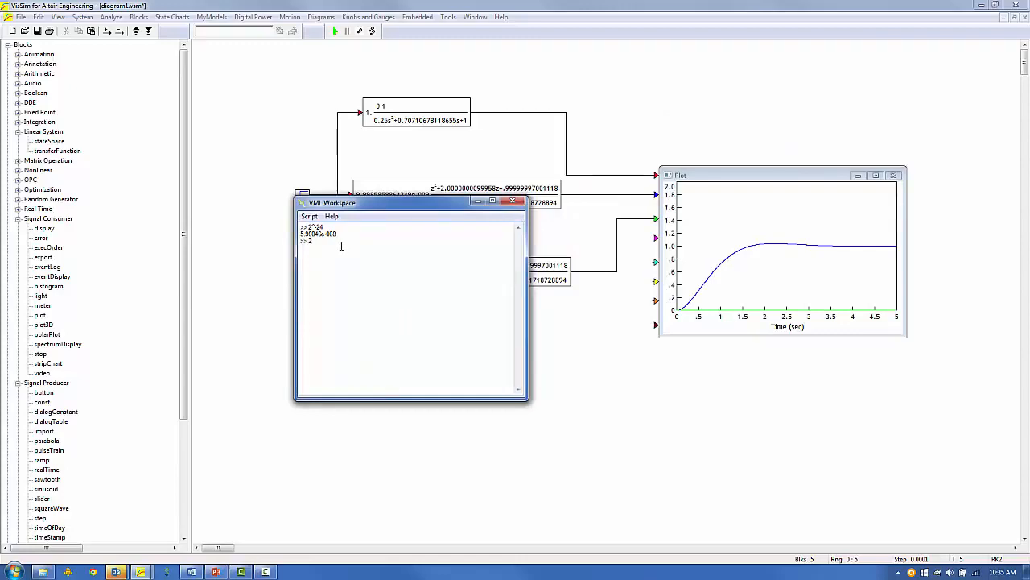
type("2^-30")
key("Return")
left_click(513, 201)
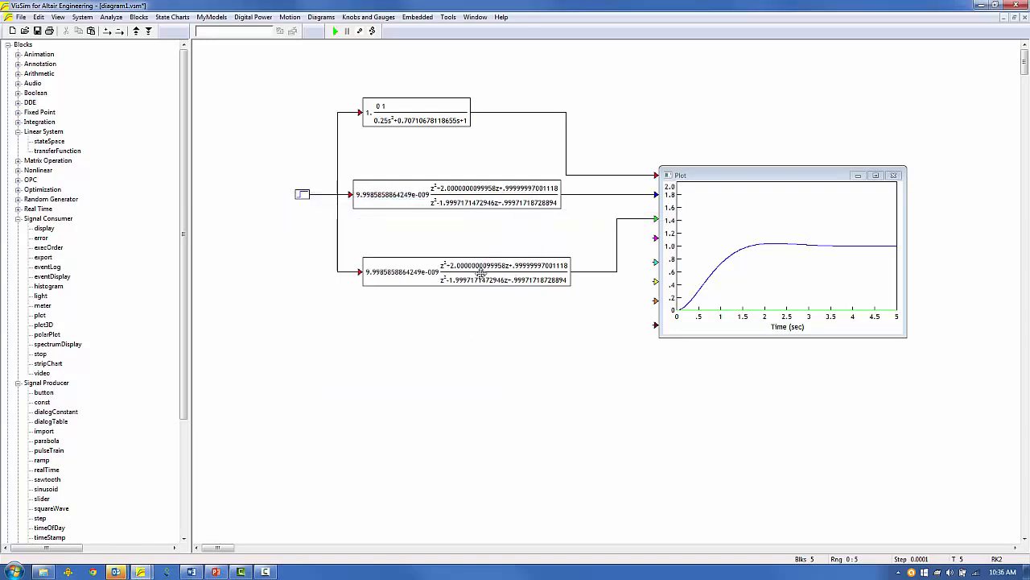
Pick a different radix point for the lower filter and rerun the simulation to compare responses.
double_click(483, 276)
left_click(583, 269)
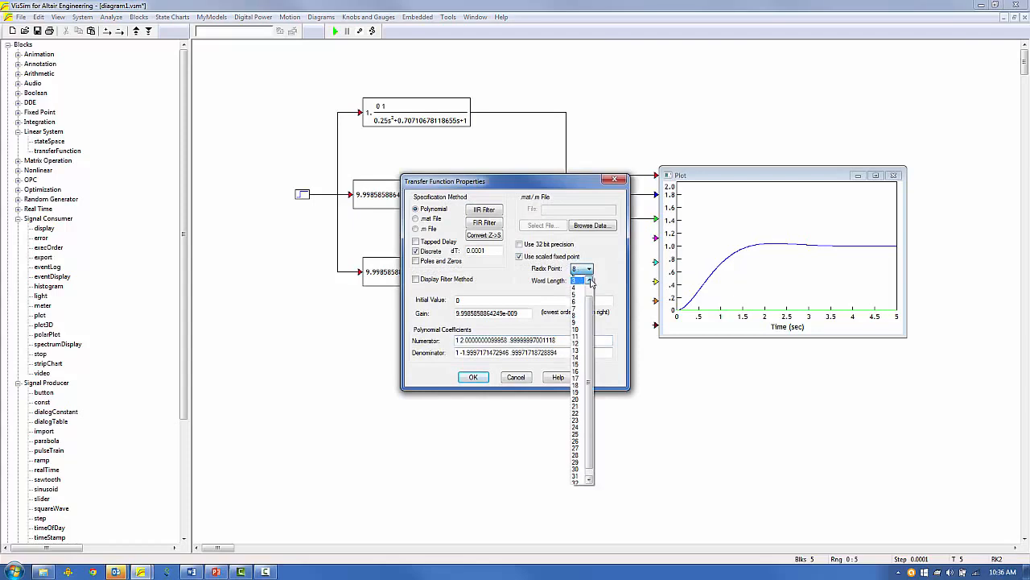
left_click(576, 288)
left_click(473, 377)
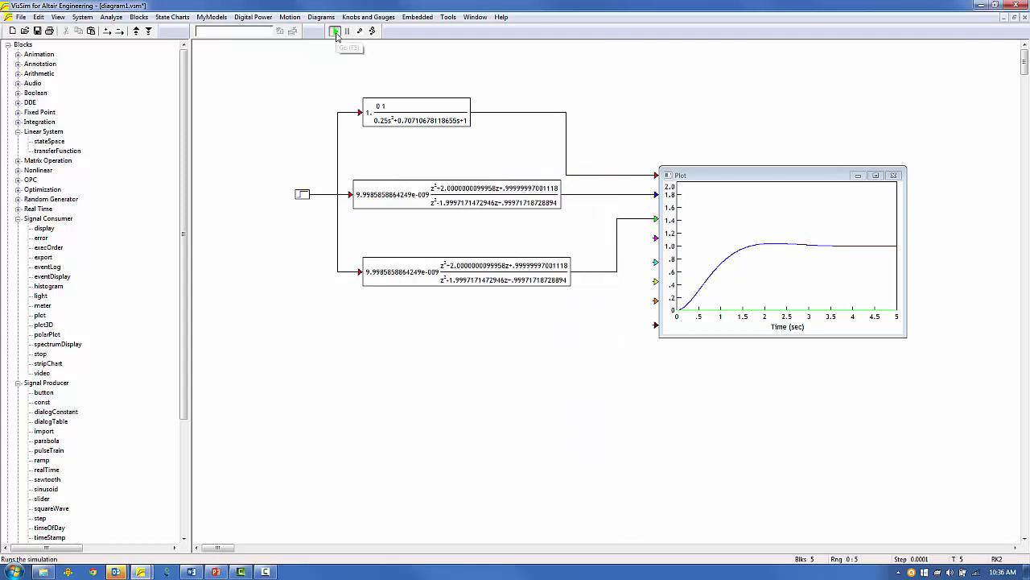
left_click(335, 32)
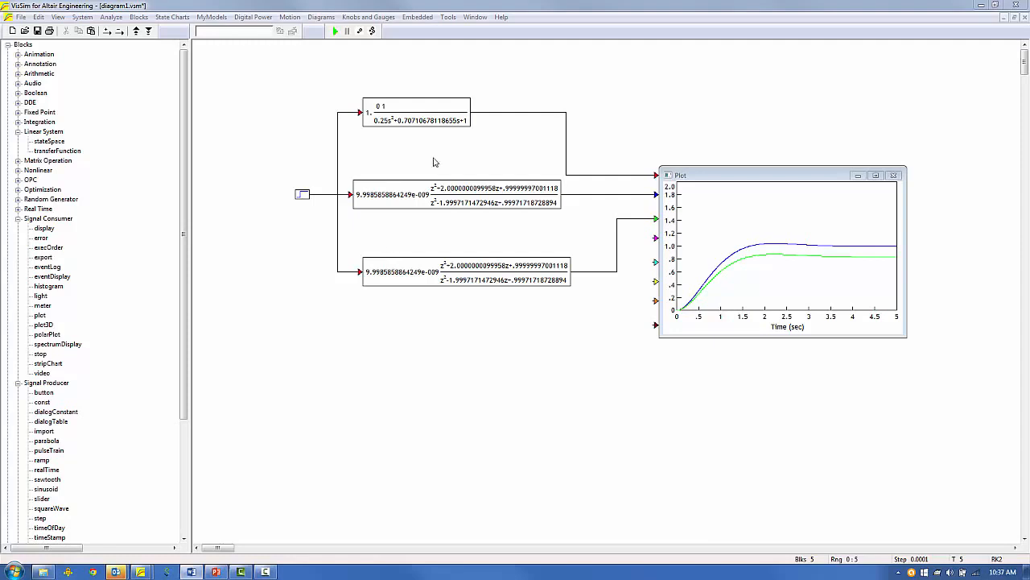
Cut the two discrete filter blocks and paste them lower on the diagram.
left_click_drag(436, 157, 471, 290)
left_click(65, 30)
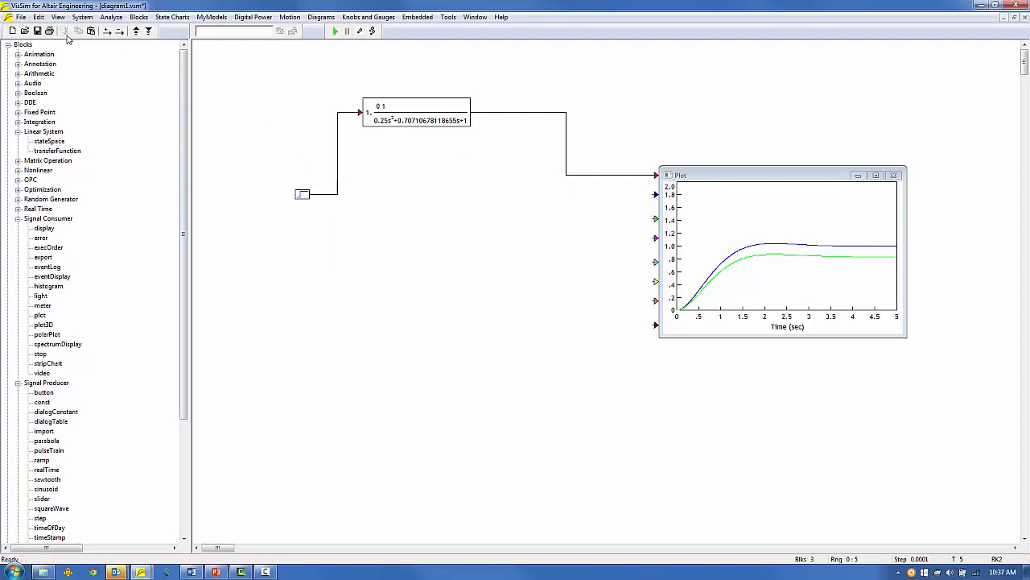
left_click(90, 31)
left_click(333, 432)
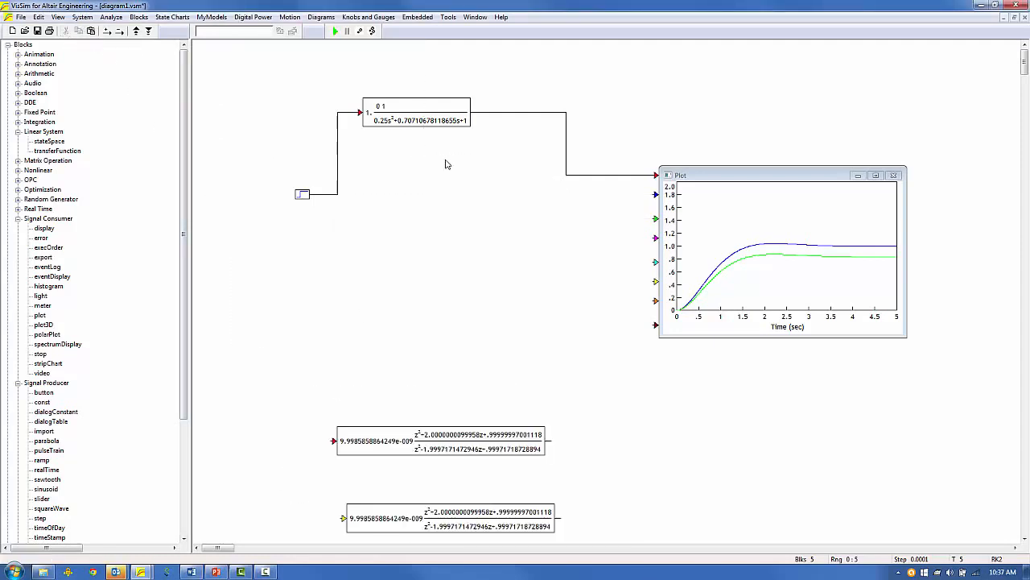
Copy the continuous filter and convert the copy to discrete form at 0.001 s sampling.
left_click_drag(409, 116, 361, 193)
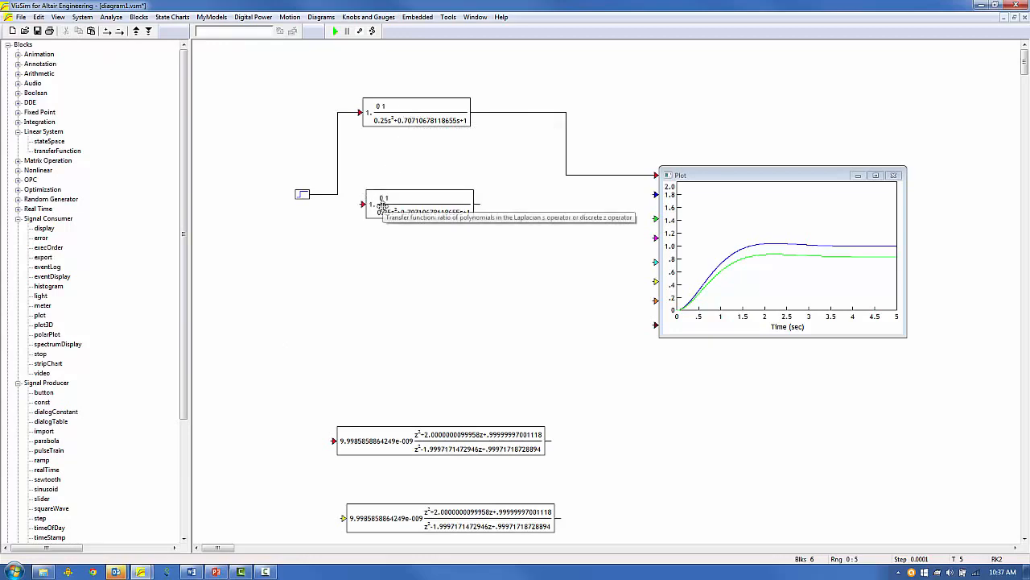
double_click(380, 203)
left_click(485, 235)
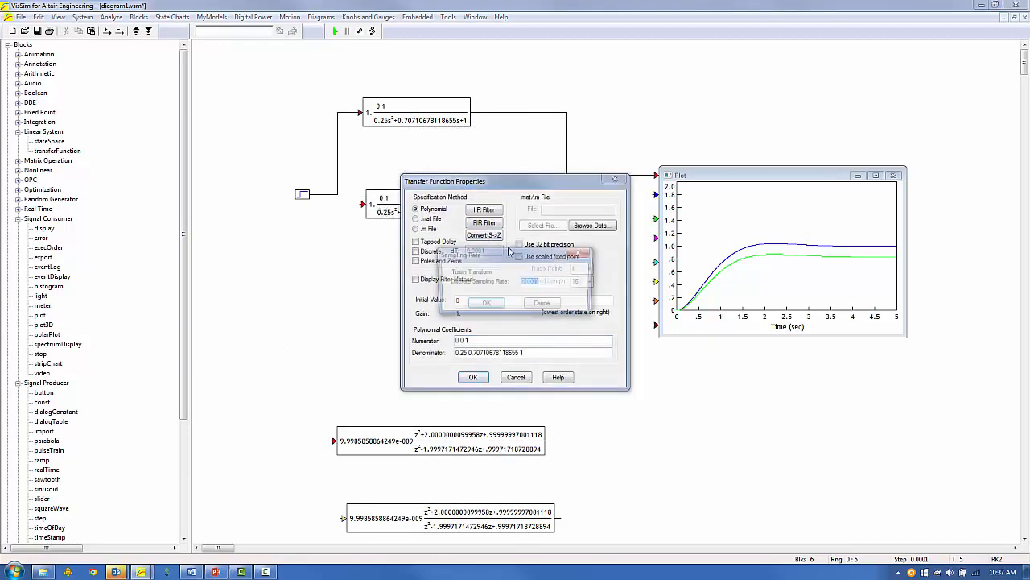
left_click(532, 280)
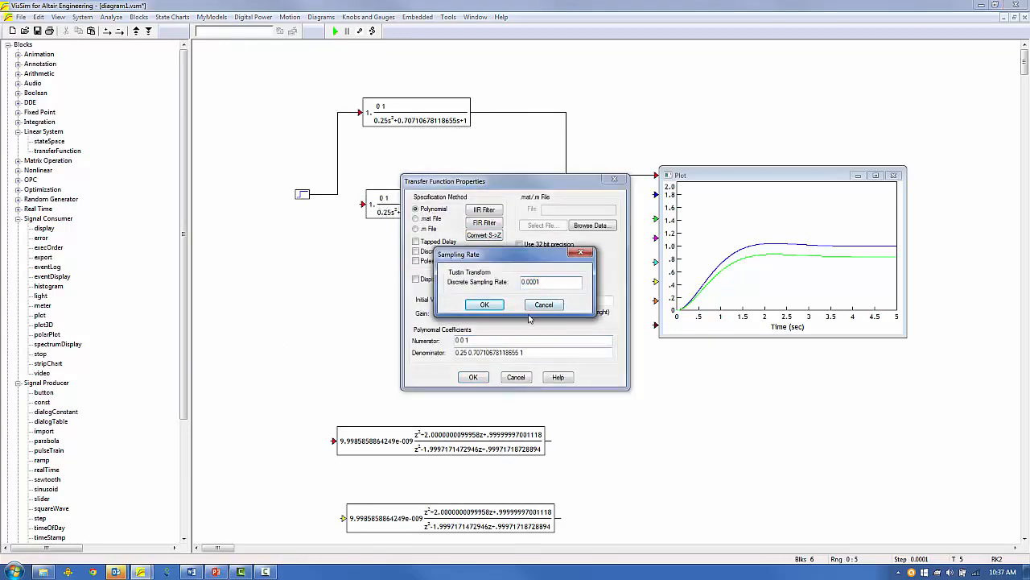
key("BackSpace")
left_click(484, 305)
left_click(474, 378)
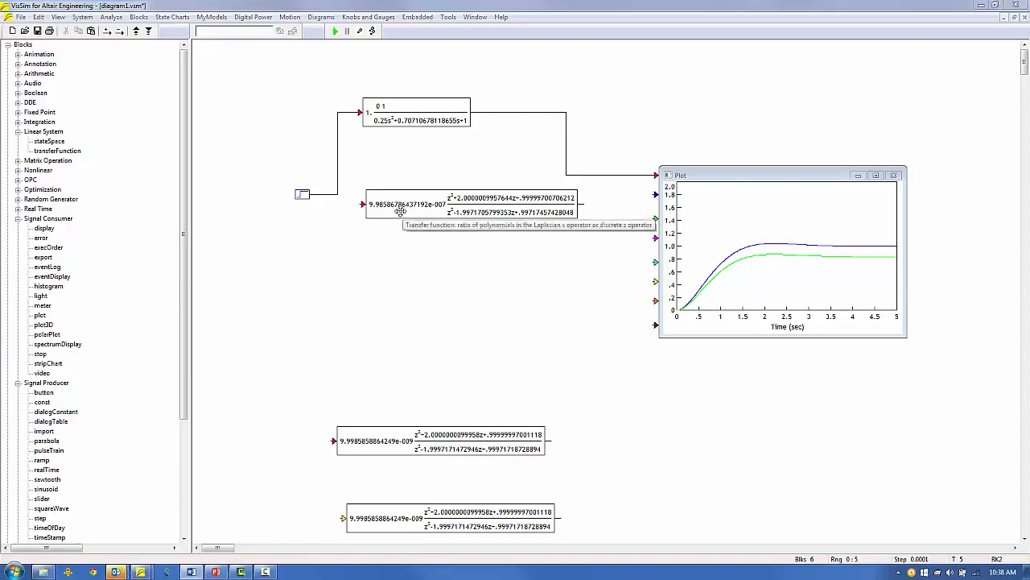
Duplicate the 0.001 discrete filter and set the copy to scaled fixed point, radix 8, word length 32.
left_click_drag(400, 211, 405, 268)
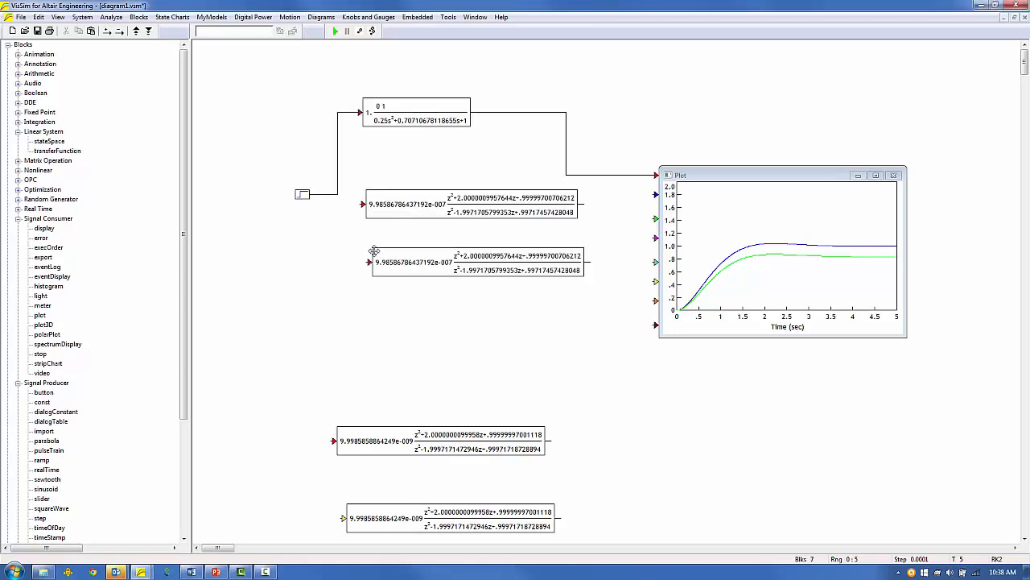
right_click(428, 262)
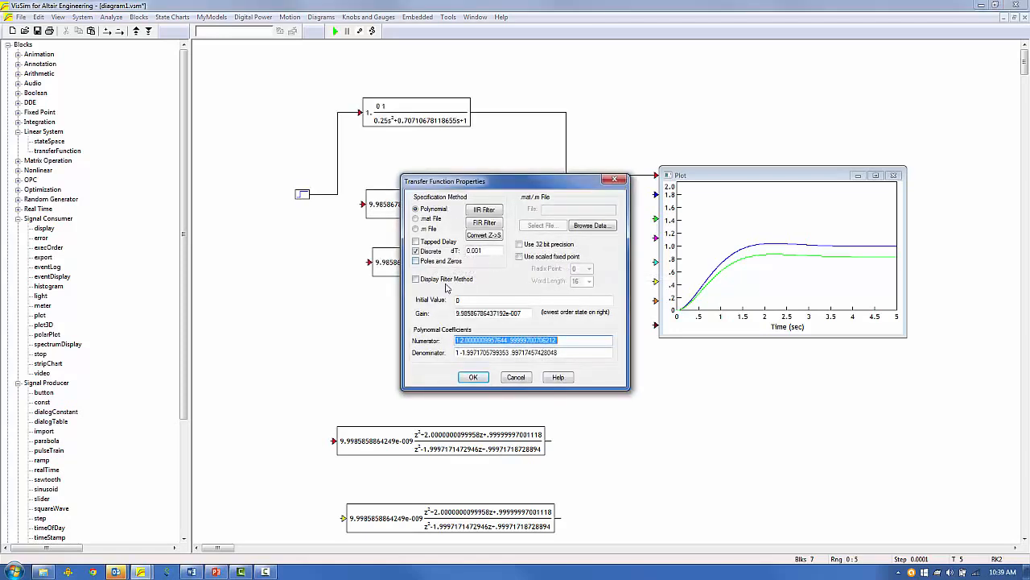
left_click(532, 257)
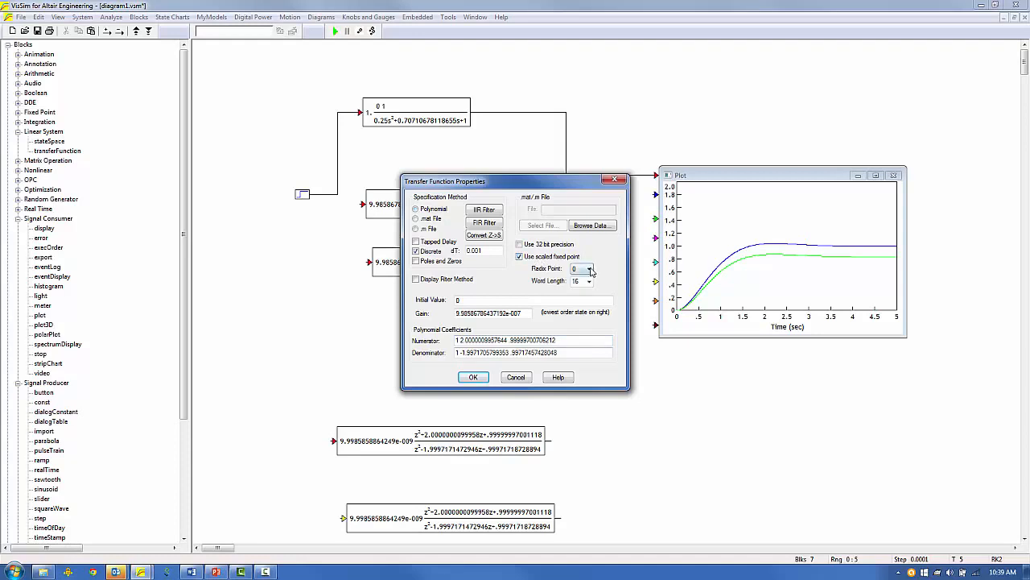
left_click(590, 269)
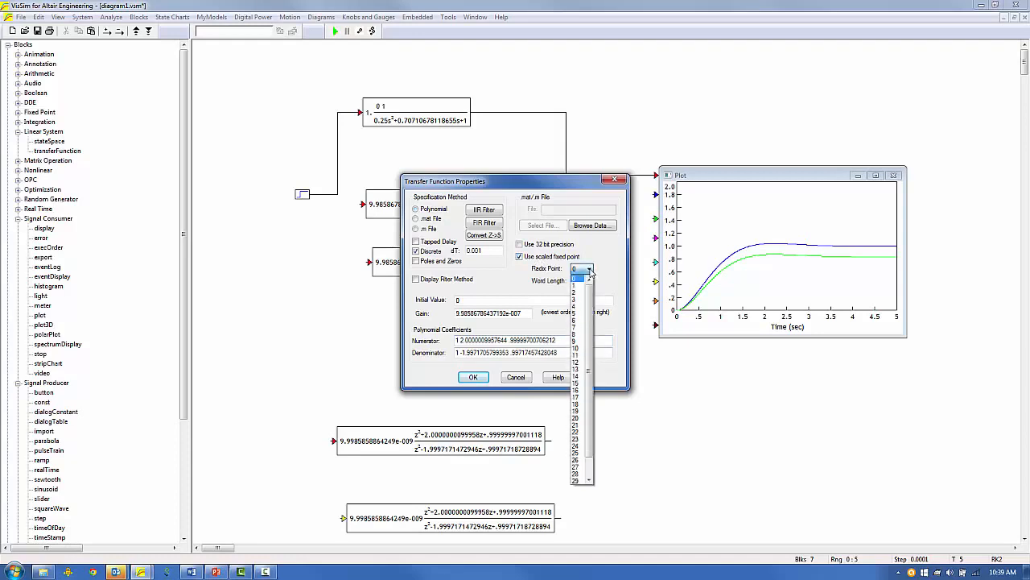
left_click(576, 335)
left_click(588, 281)
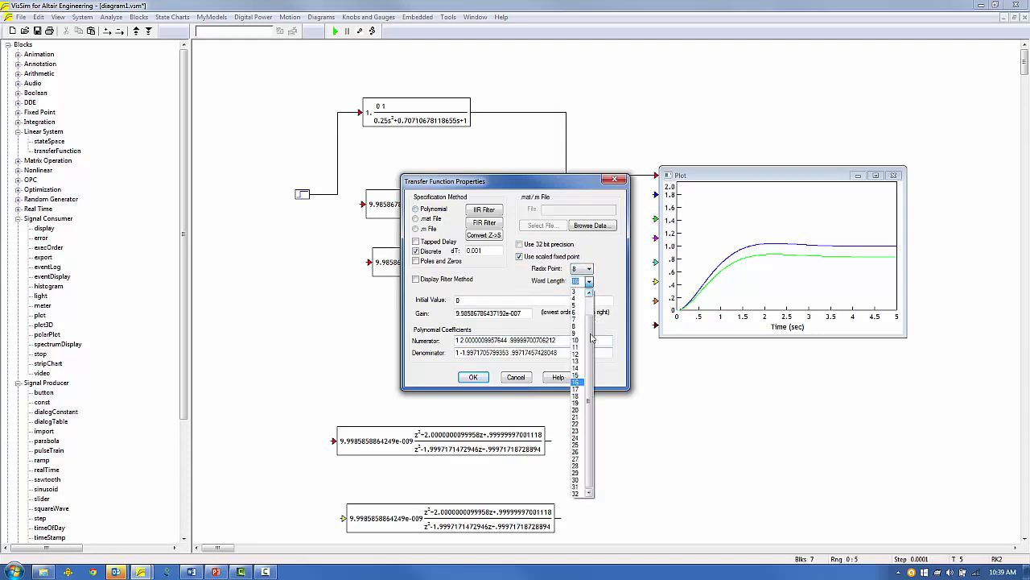
left_click(576, 493)
left_click(474, 378)
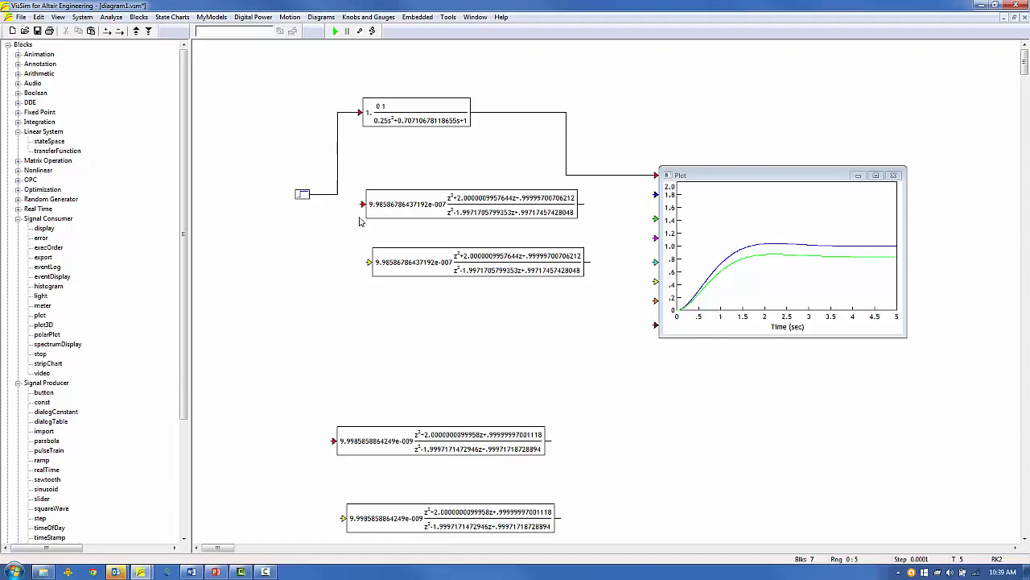
Feed the step into the second and third filters, wire both filter outputs to the plot, and rerun.
left_click_drag(362, 204, 326, 195)
left_click_drag(369, 261, 322, 200)
left_click_drag(657, 194, 581, 205)
left_click_drag(657, 218, 599, 259)
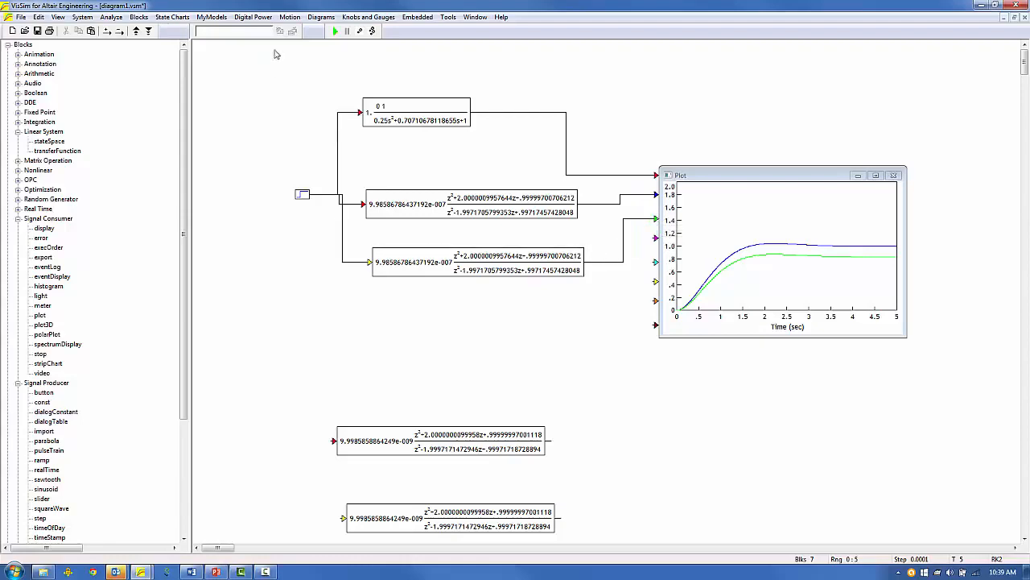
left_click(335, 30)
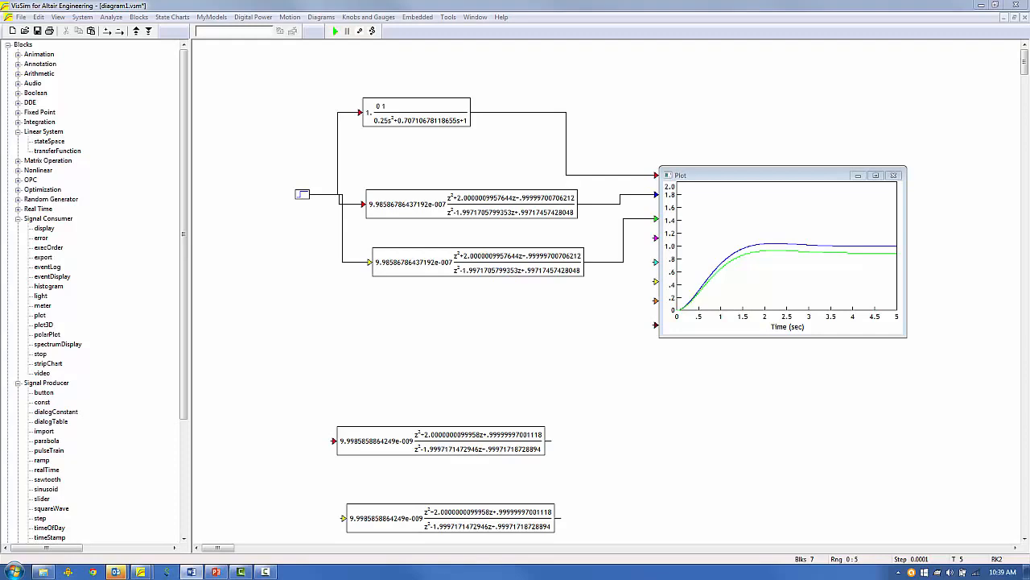
Set Radix Point to 2 on the lower discrete transfer-function block and rerun the simulation.
double_click(514, 263)
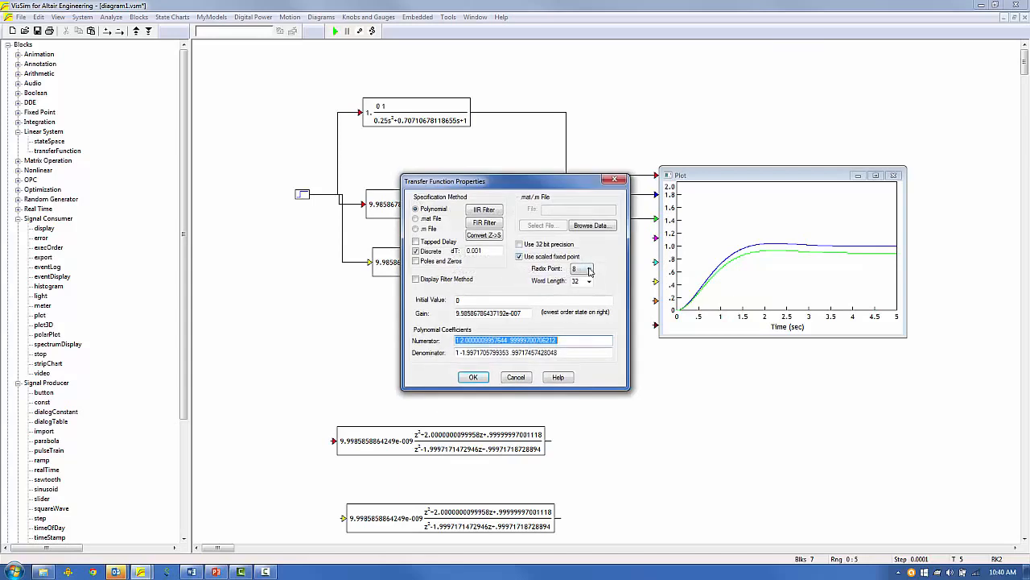
left_click(589, 270)
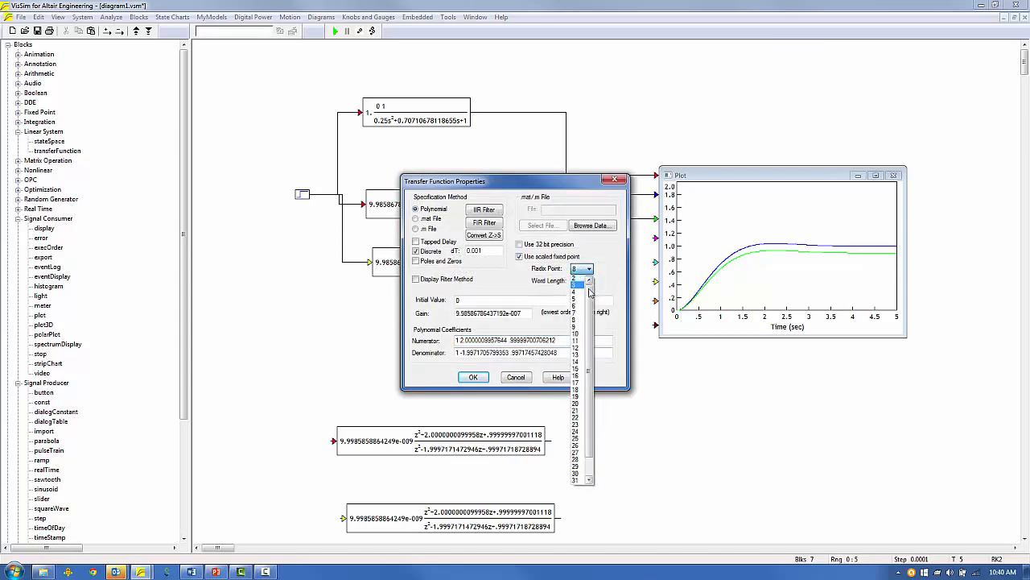
left_click(576, 278)
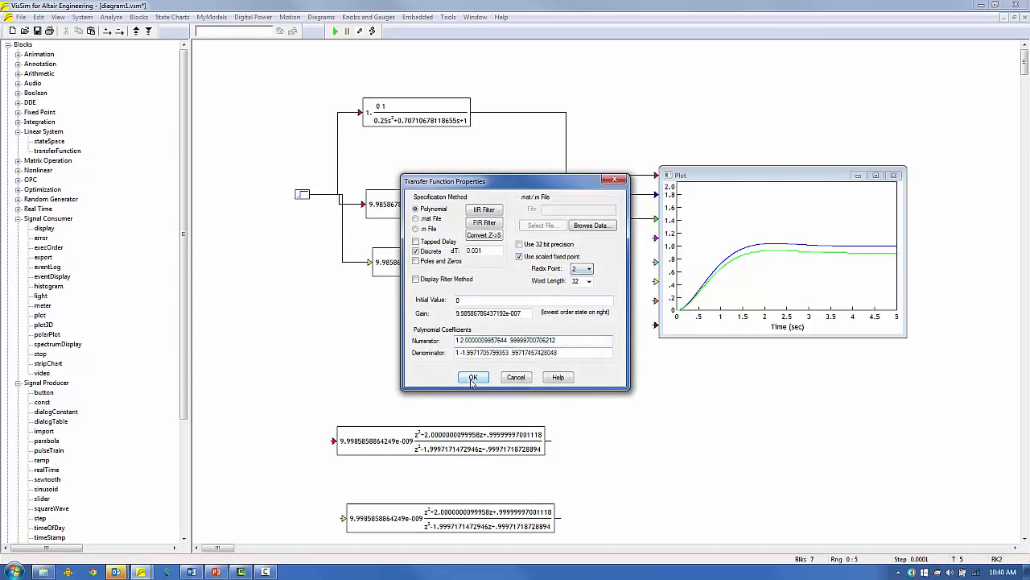
left_click(472, 377)
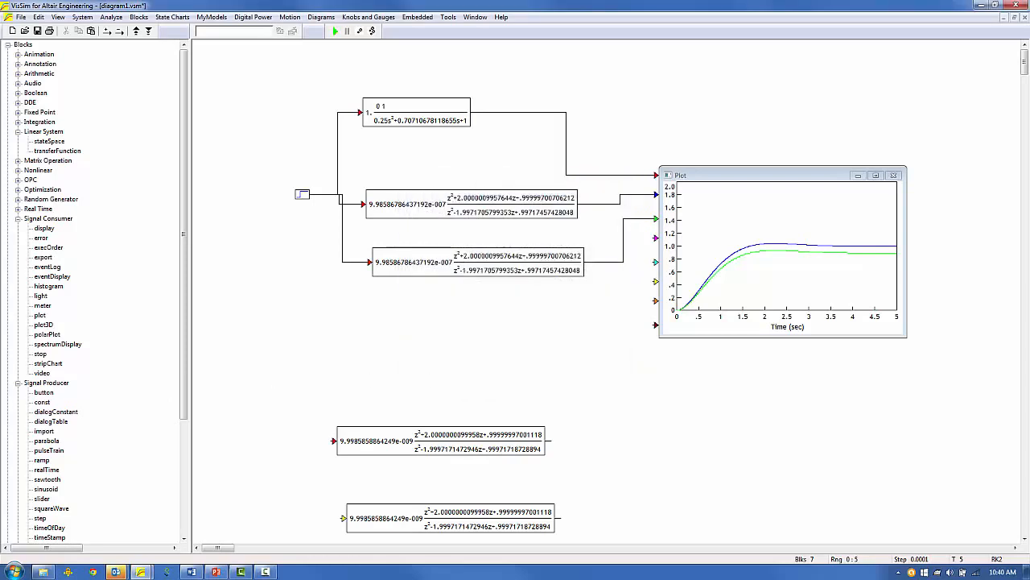
left_click(335, 32)
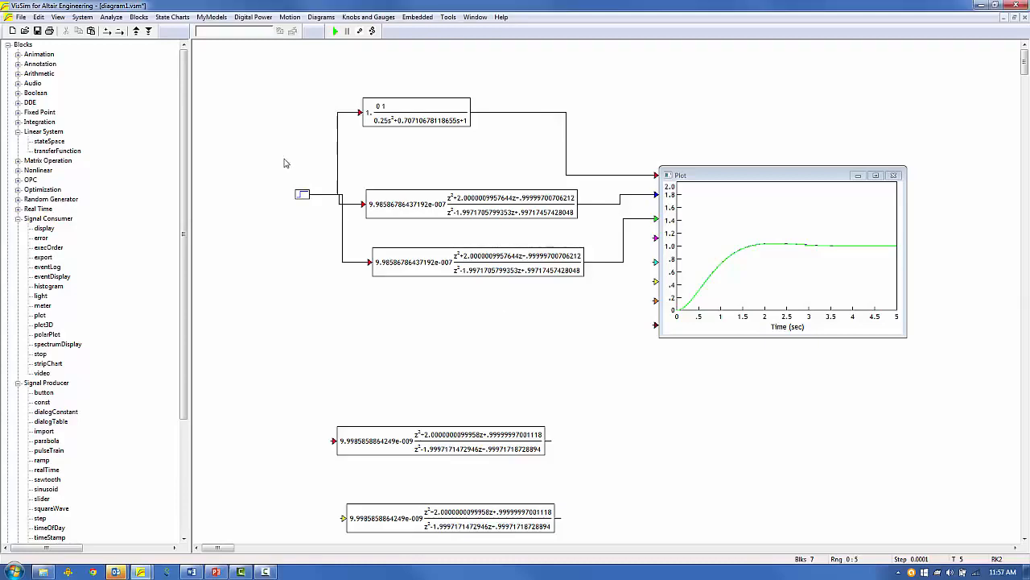
Delete the step source, the top transfer-function block, the plot and the two bottom filter blocks.
left_click_drag(283, 163, 315, 223)
key("Delete")
left_click_drag(329, 90, 442, 139)
key("Delete")
left_click(665, 175)
key("Delete")
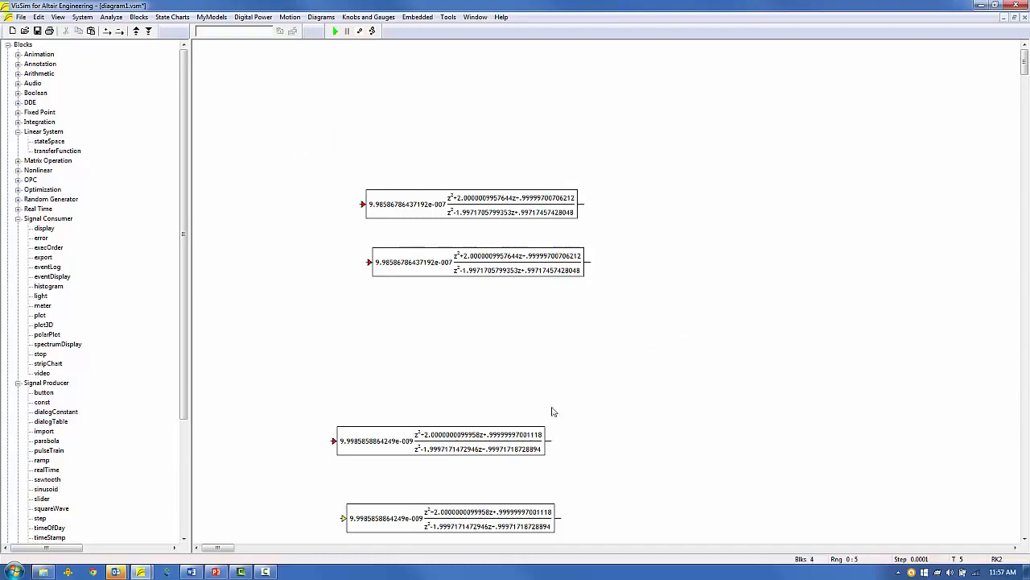
left_click_drag(394, 407, 501, 531)
key("Delete")
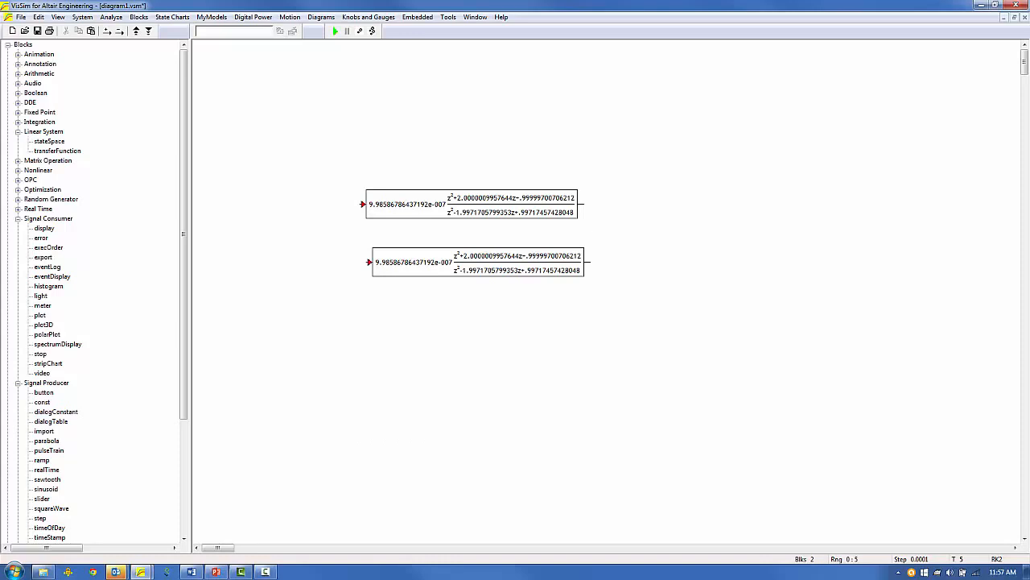
Place an F28069M-ADCRESULT0 input from Embedded > Piccolo, keeping channel 0.
left_click(17, 218)
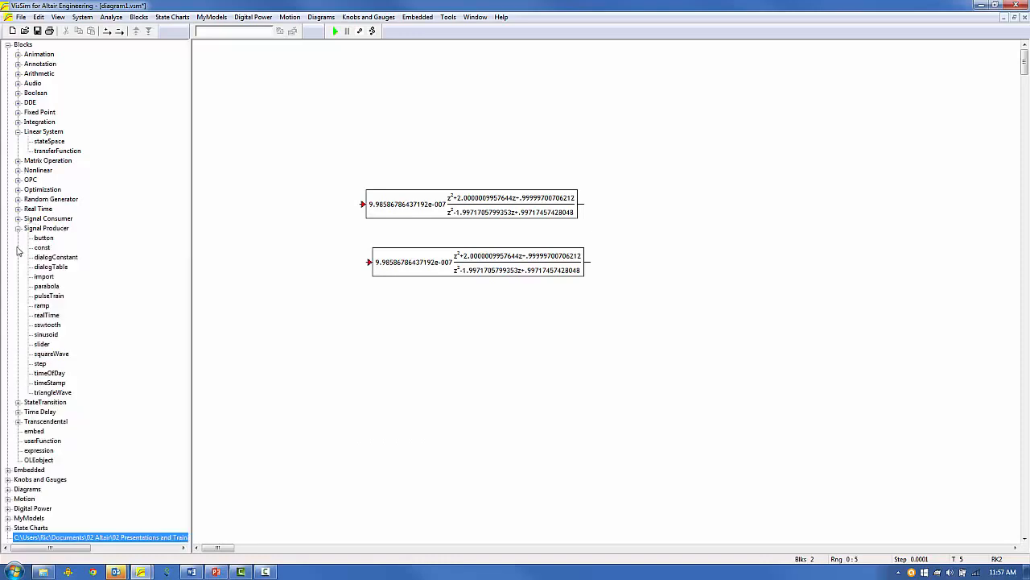
left_click(17, 228)
left_click(8, 305)
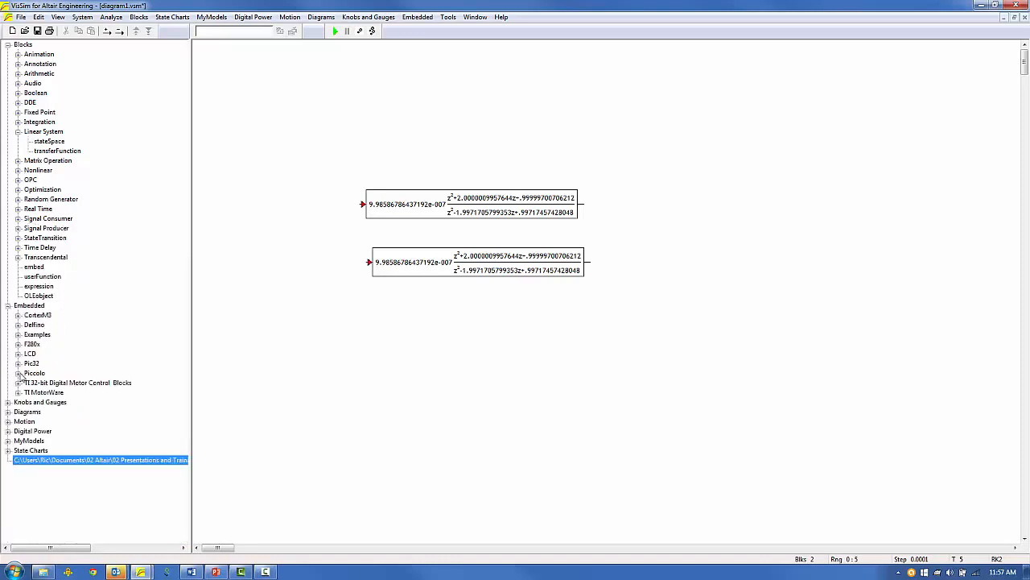
left_click(17, 372)
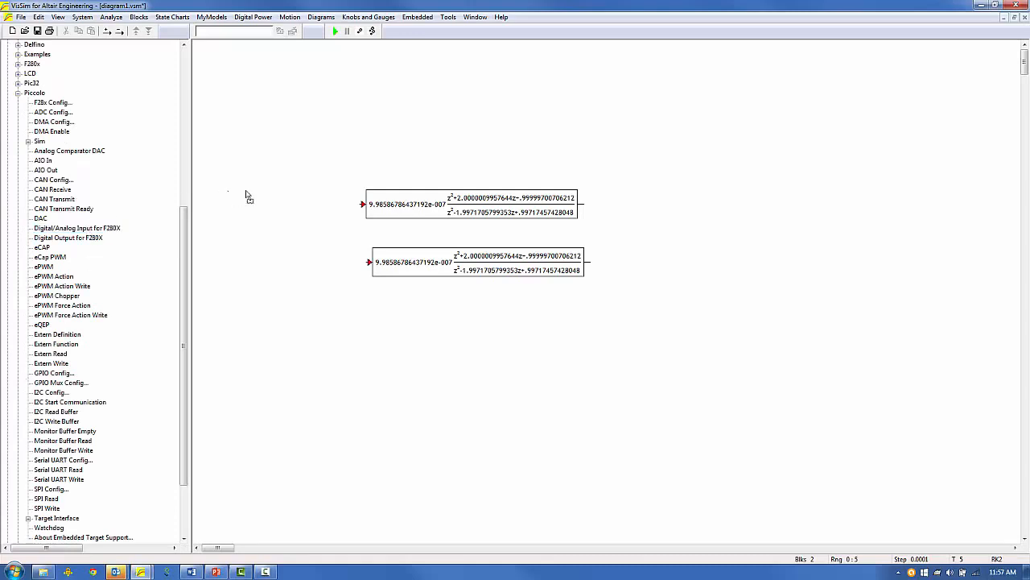
left_click(278, 195)
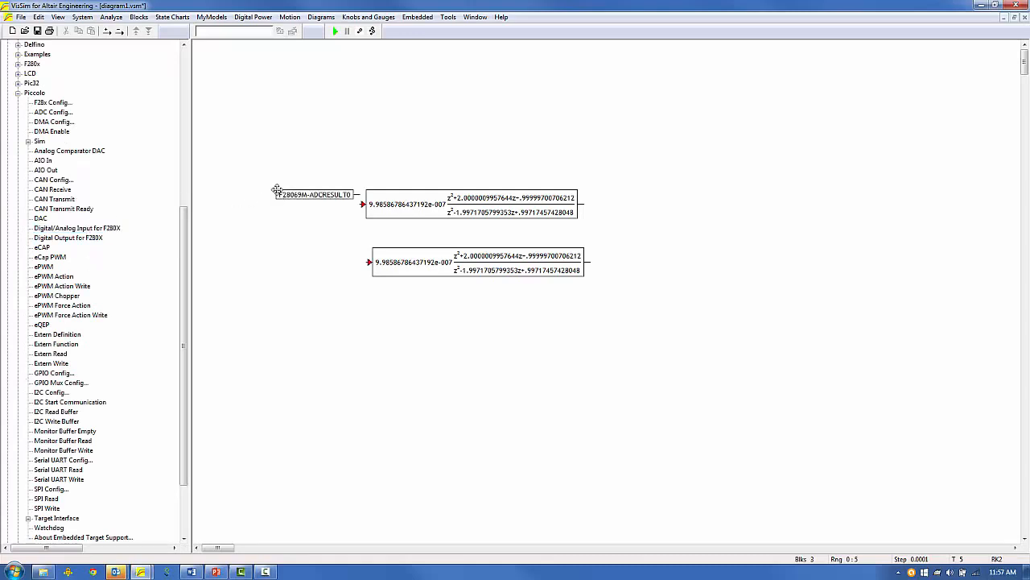
double_click(291, 194)
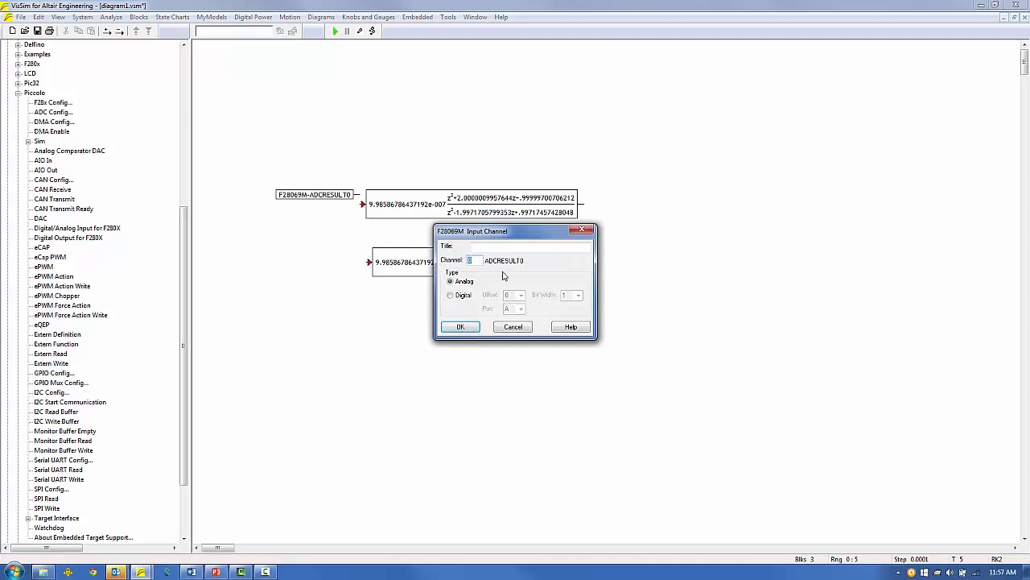
left_click(461, 326)
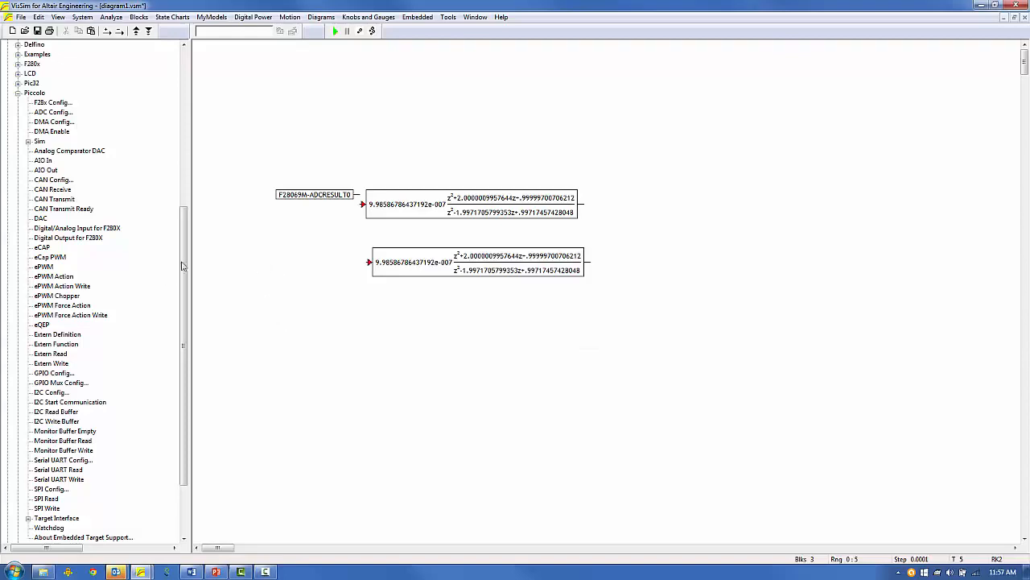
Wire the ADC input into the upper filter and a copy of it into the lower filter.
left_click_drag(297, 194, 285, 204)
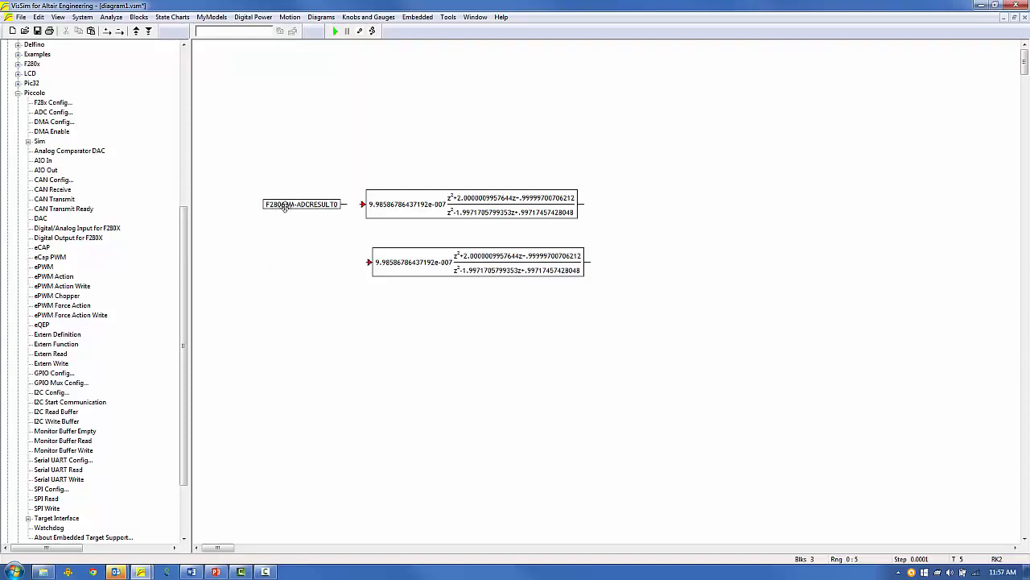
left_click_drag(360, 207, 344, 204)
left_click_drag(293, 204, 298, 265)
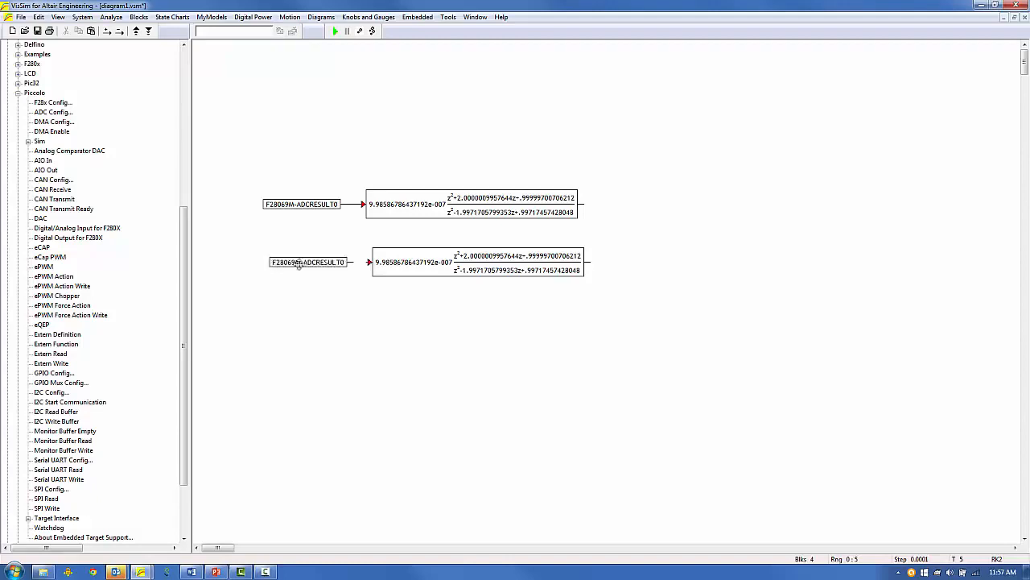
left_click_drag(370, 263, 344, 264)
left_click_drag(234, 177, 408, 214)
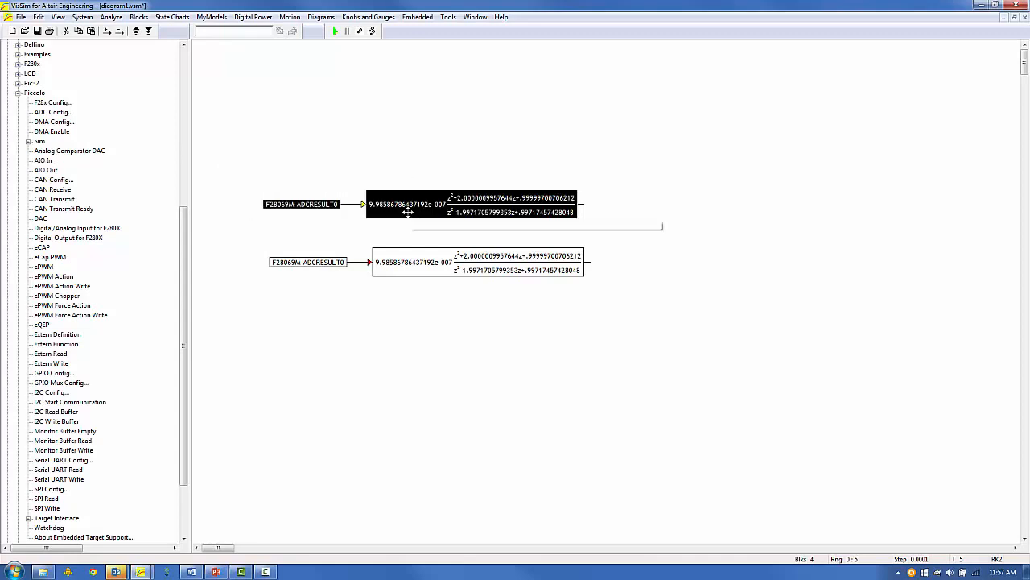
Group the upper ADC-and-filter pair into a compound named Floating Point Filter.
right_click(408, 214)
left_click(459, 348)
type("Floating Point Filter")
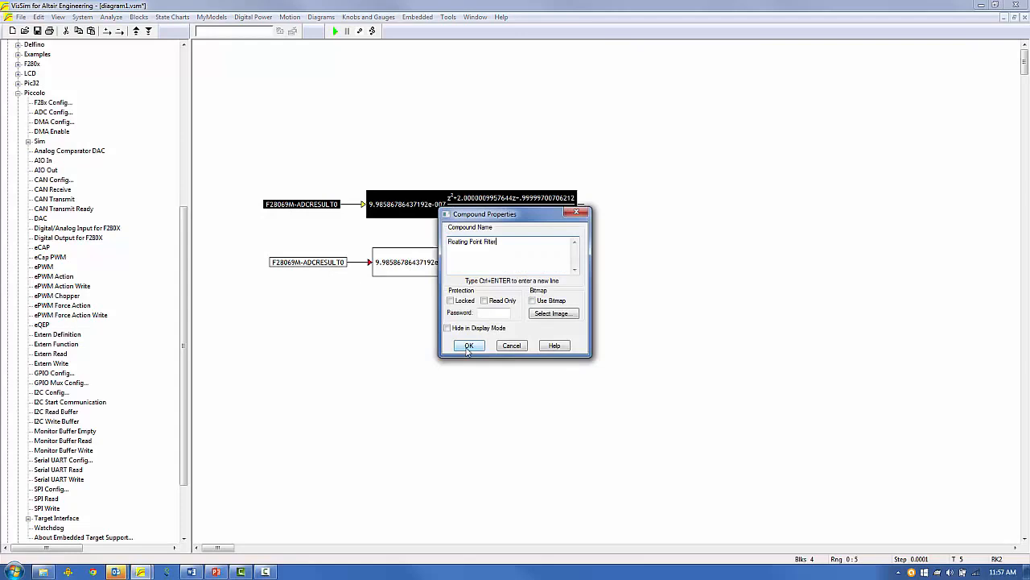
left_click(468, 345)
Group the lower ADC-and-filter pair into a compound named Fixed Point Filter.
left_click_drag(295, 250, 412, 267)
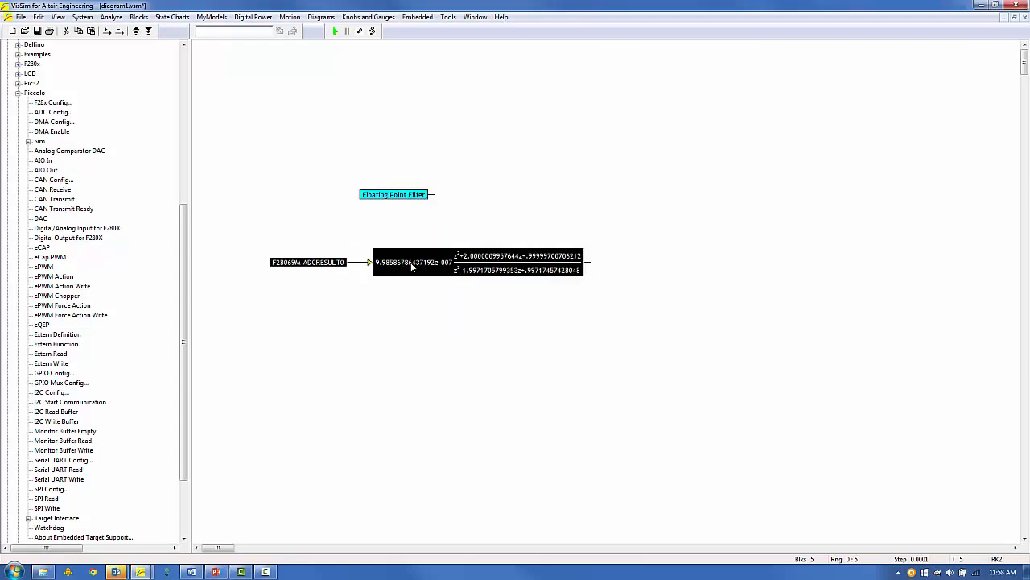
right_click(415, 268)
left_click(452, 400)
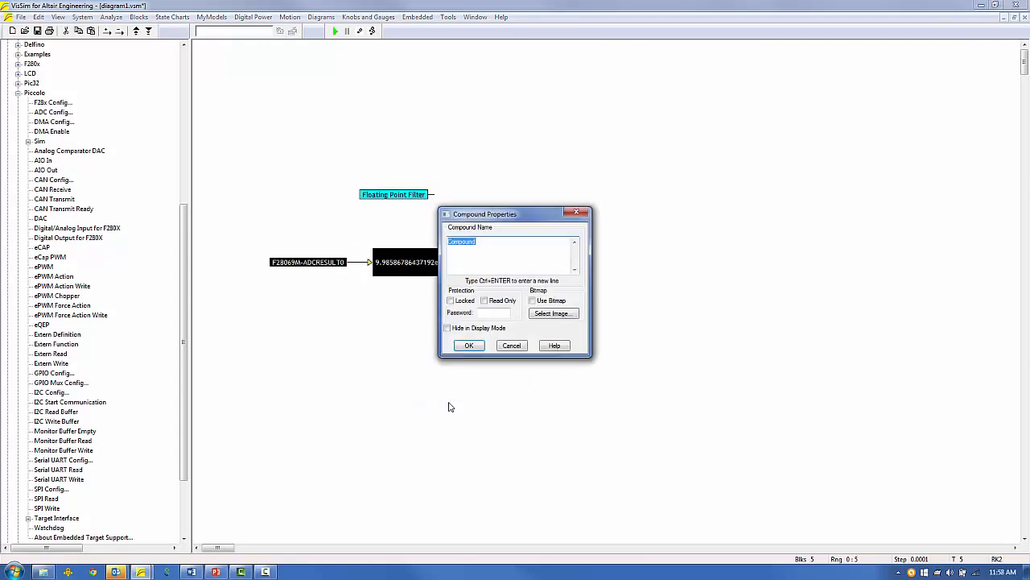
type("Fixed POint Filter")
key("Return")
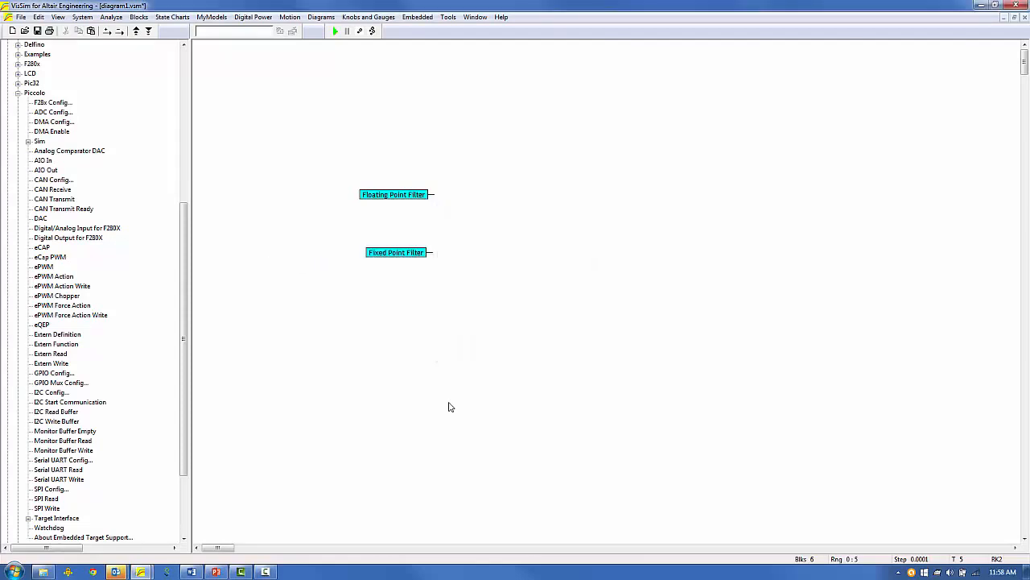
Turn on Enabled Execution for the Floating Point Filter compound.
double_click(376, 195)
right_click(377, 195, "ctrl")
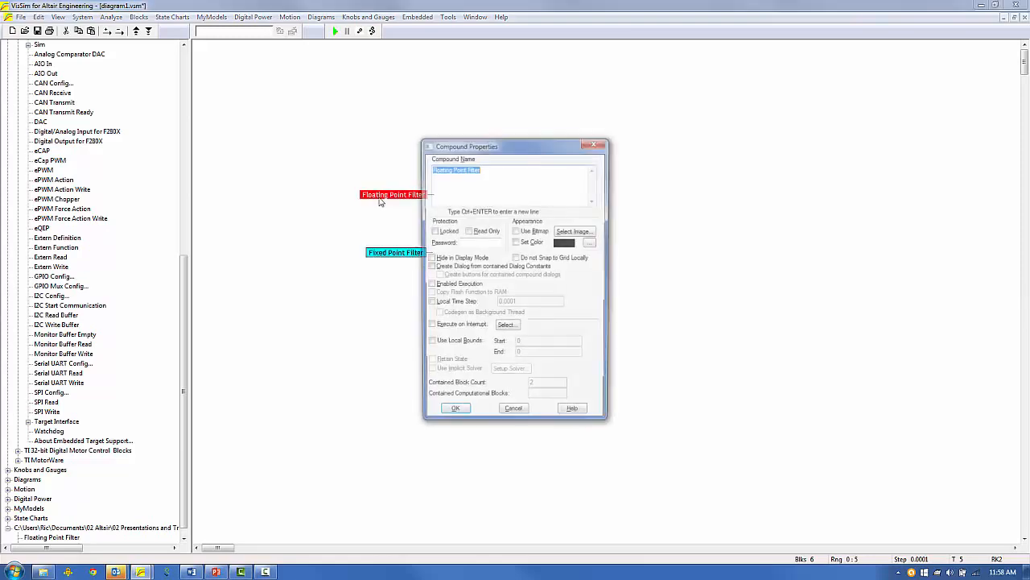
left_click(436, 287)
left_click(436, 287)
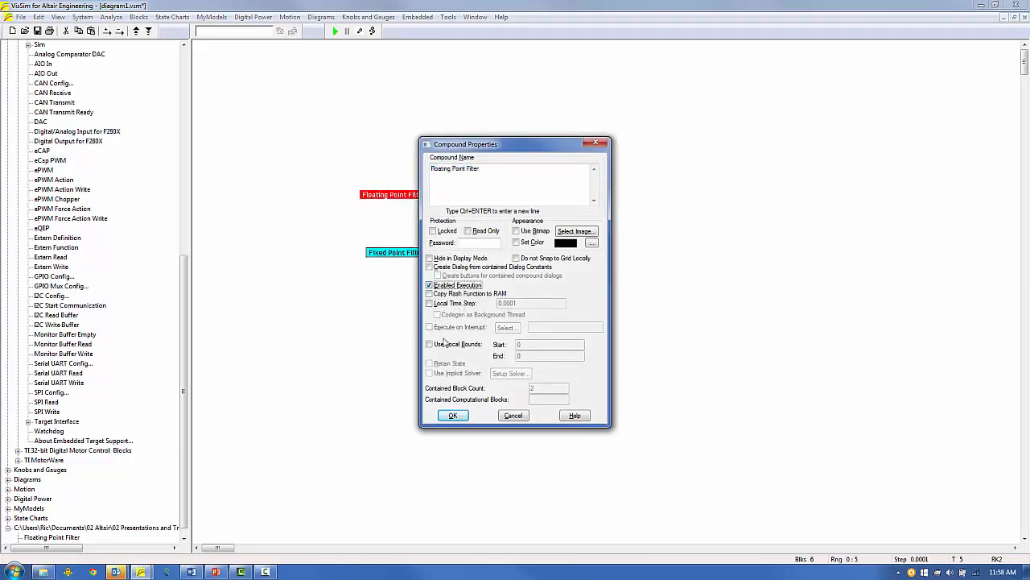
left_click(454, 416)
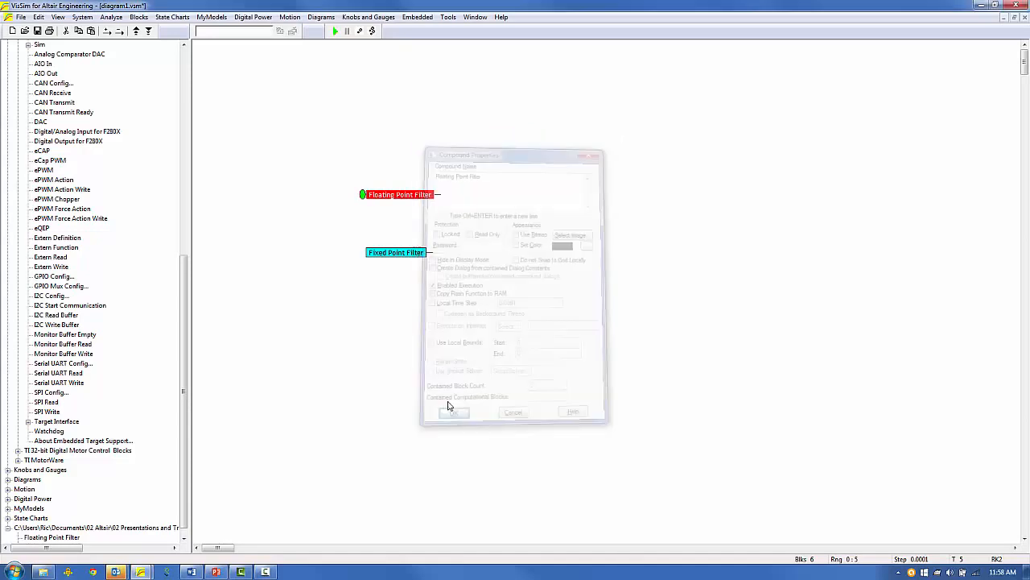
Turn on Enabled Execution for the Fixed Point Filter compound as well.
double_click(410, 255)
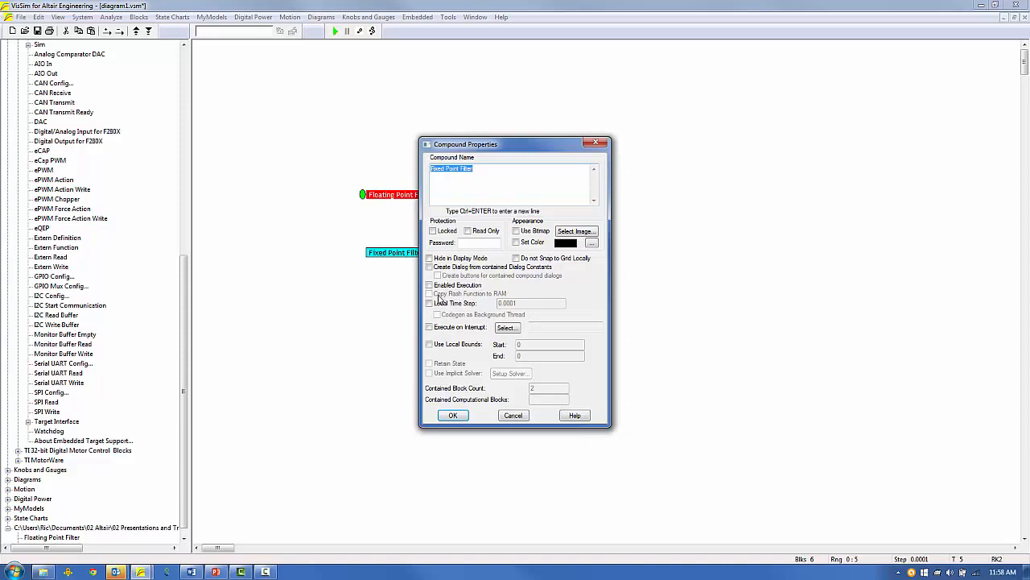
left_click(429, 286)
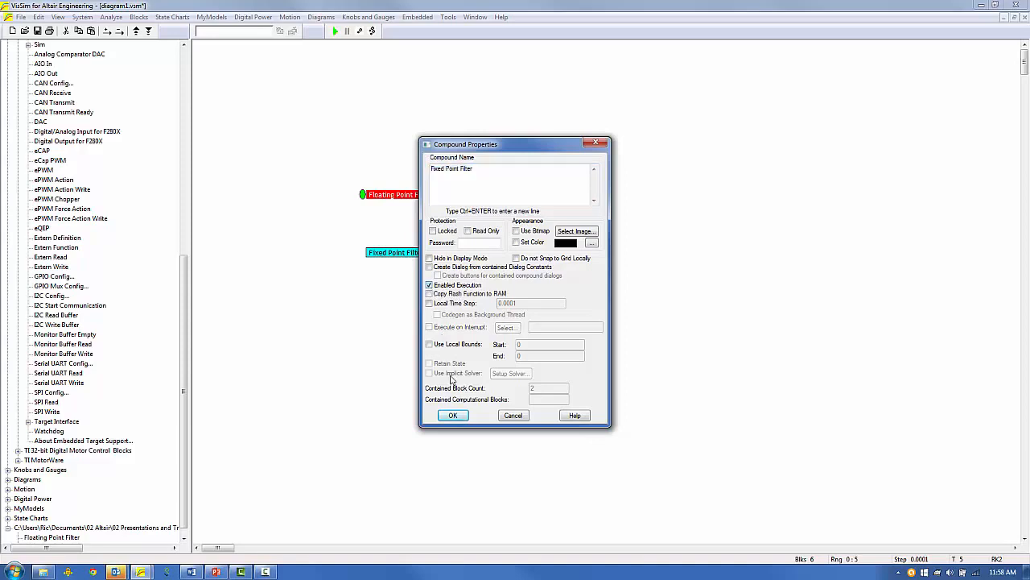
left_click(452, 415)
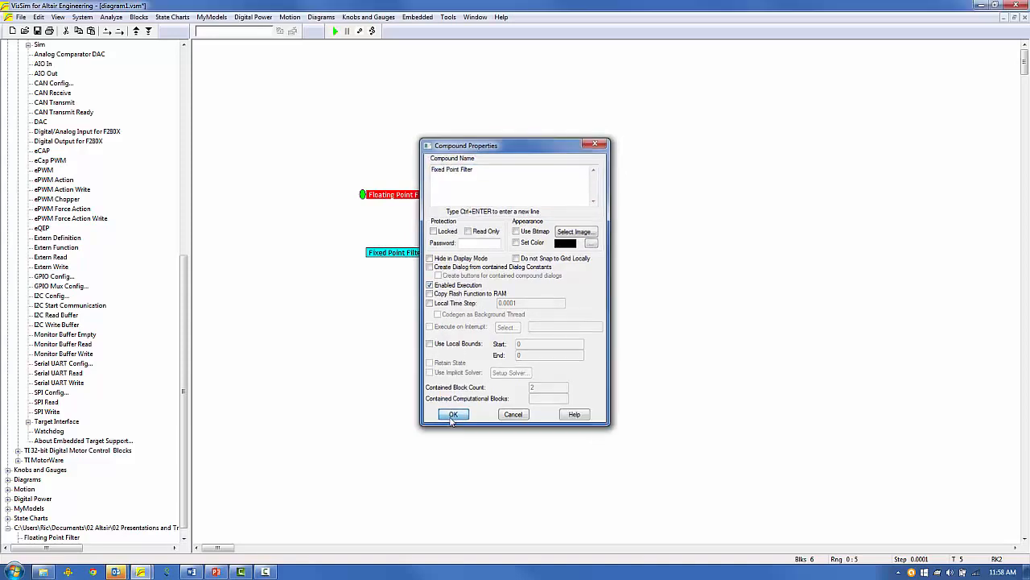
left_click(375, 366)
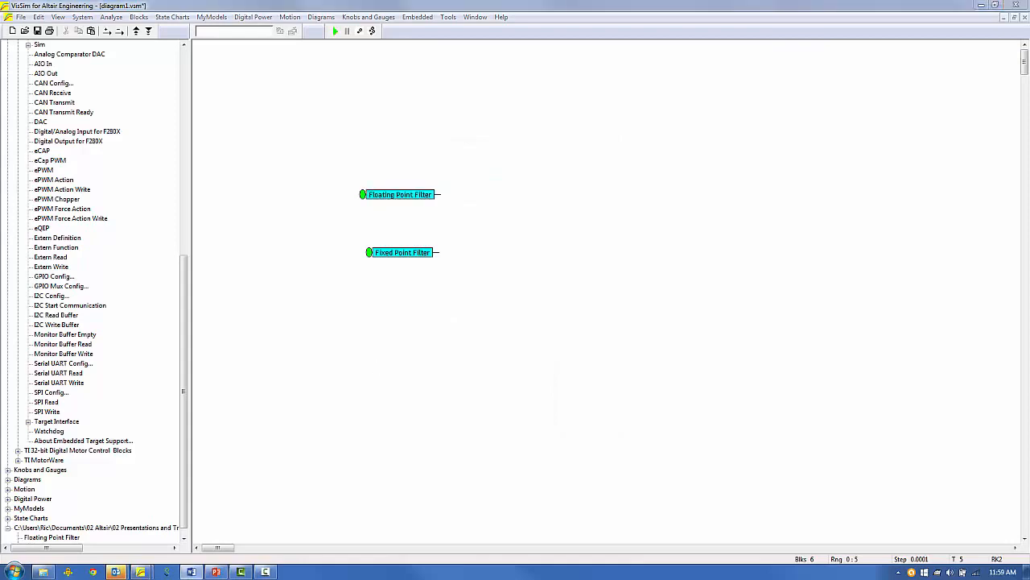
left_click(141, 19)
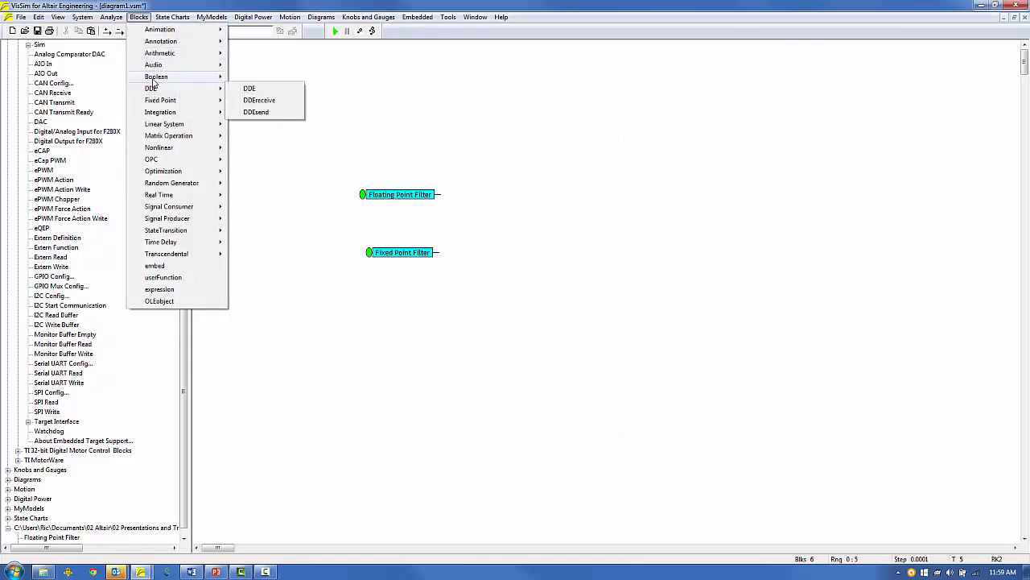
Add a Boolean not block driving the Fixed Point Filter's enable input.
mouse_move(156, 78)
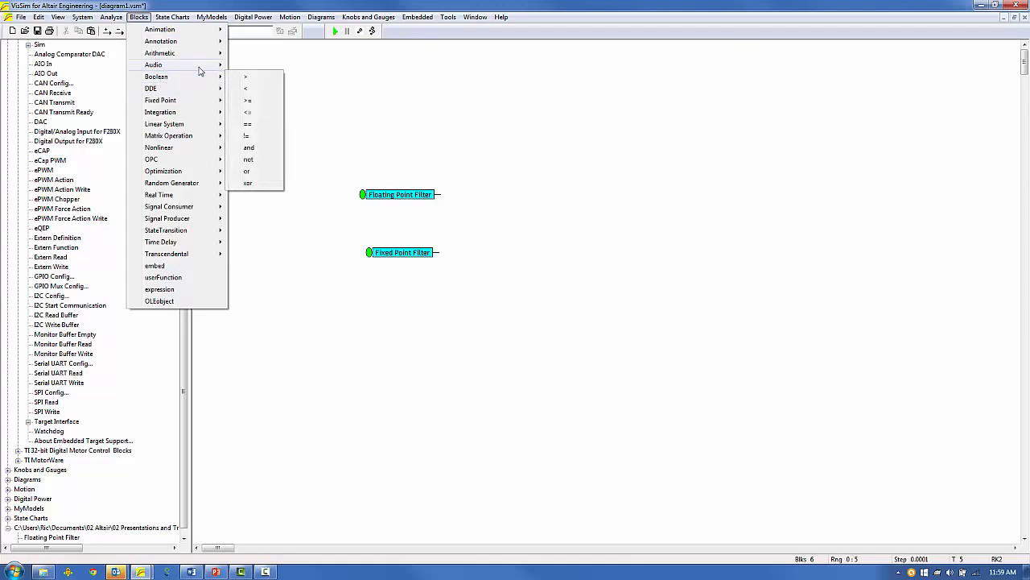
left_click(254, 165)
left_click(324, 256)
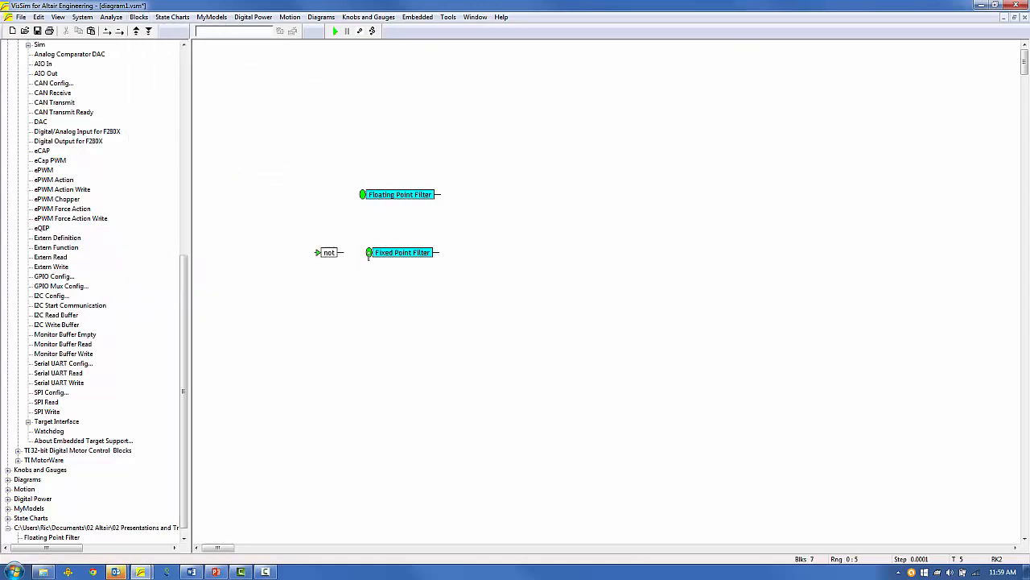
left_click_drag(359, 256, 342, 252)
Group all the filter blocks into one compound named Discrete Filters.
left_click_drag(294, 151, 510, 299)
right_click(392, 256)
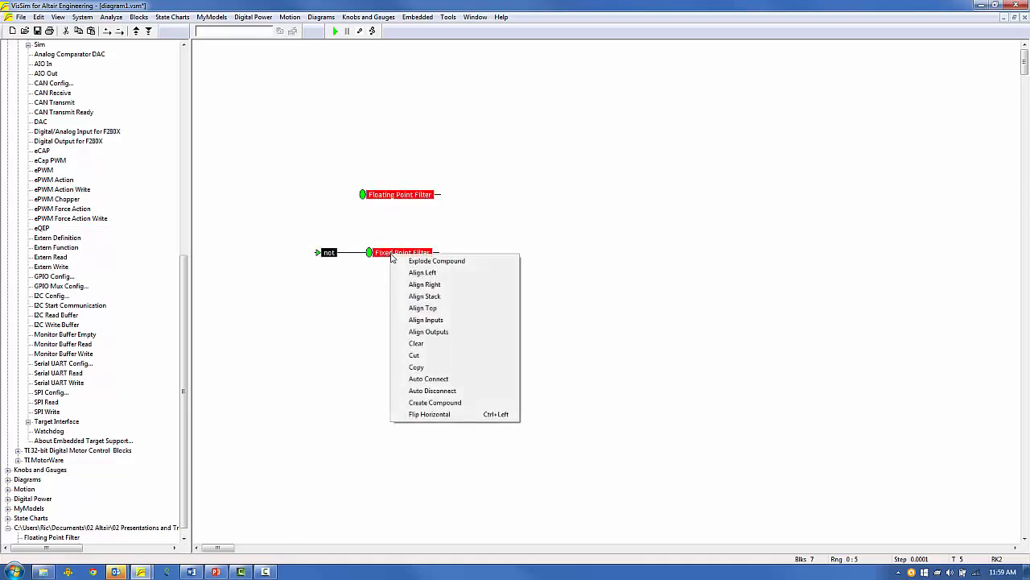
left_click(435, 402)
type("Disc")
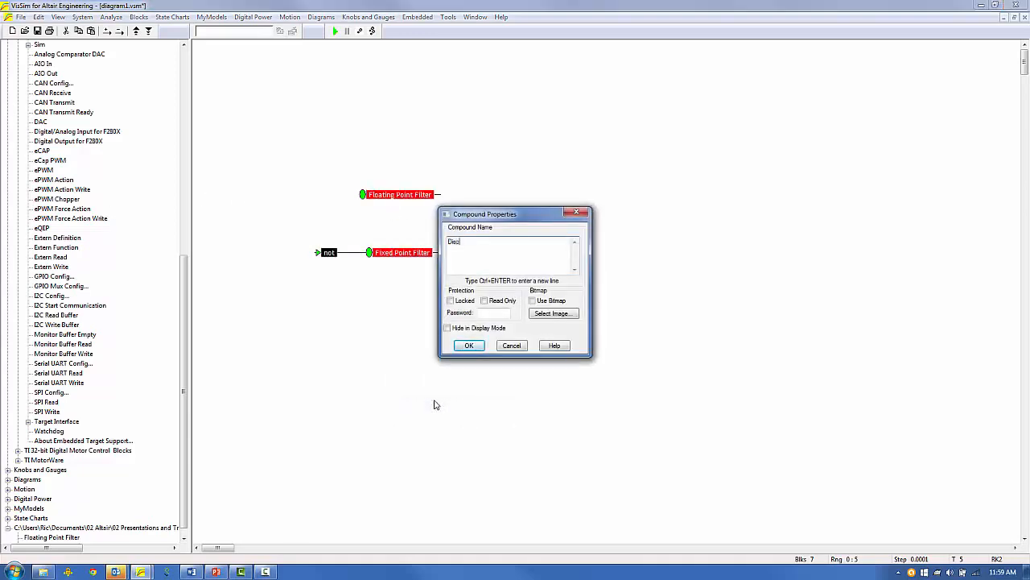
type("rete Filters")
key("Return")
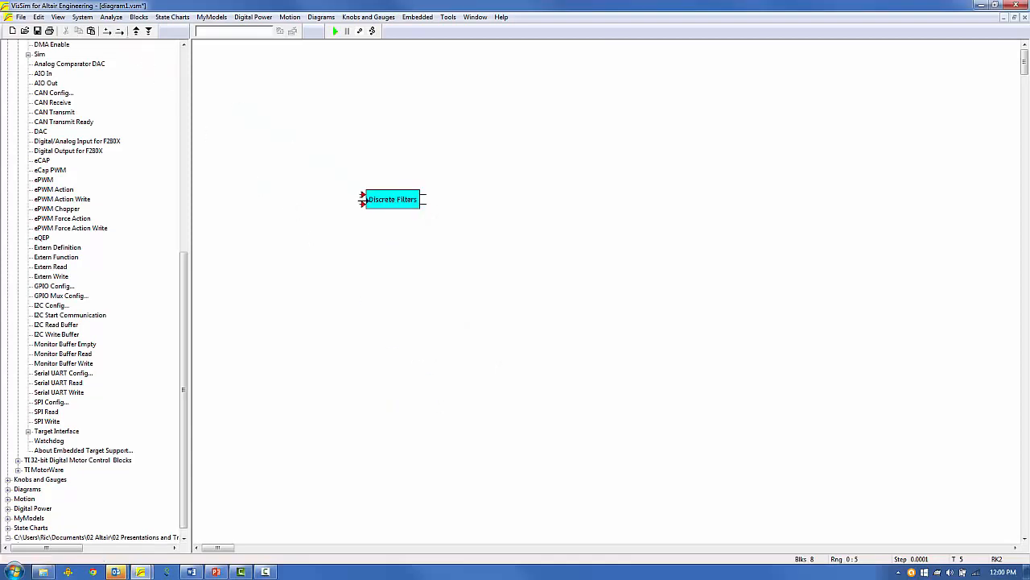
Label the Discrete Filters outputs 'Floating Point' and 'Fixed Point', and its input 'On=Float, Off = Fixed'.
double_click(424, 199)
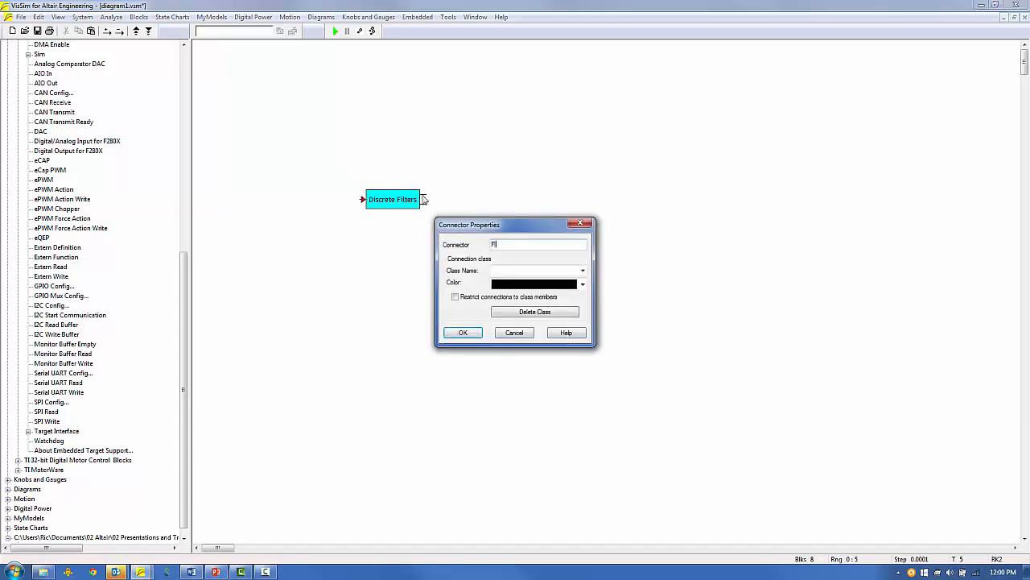
type("Floating Point")
key("Return")
double_click(454, 207)
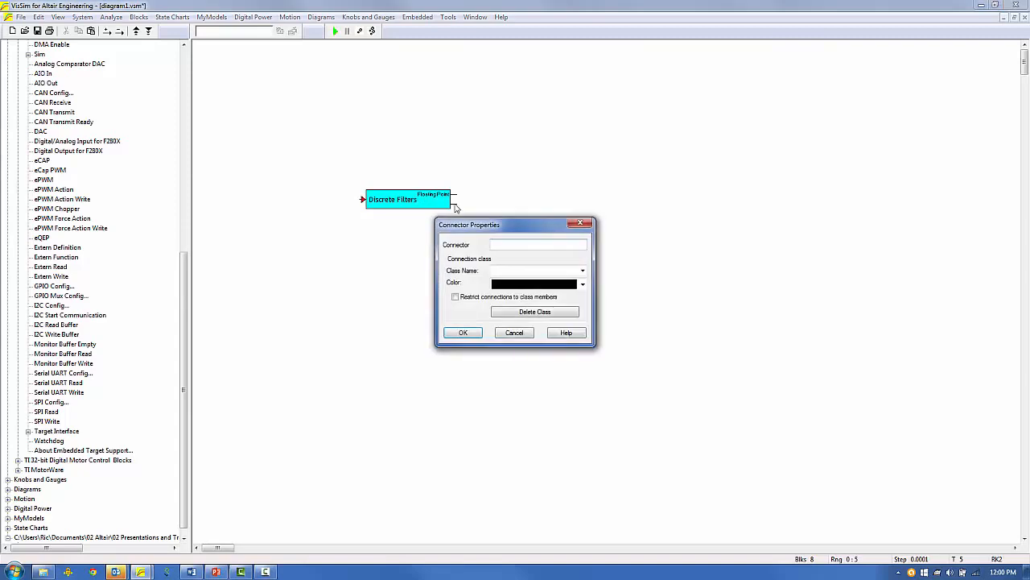
type("Fixed Point")
key("Return")
double_click(362, 201)
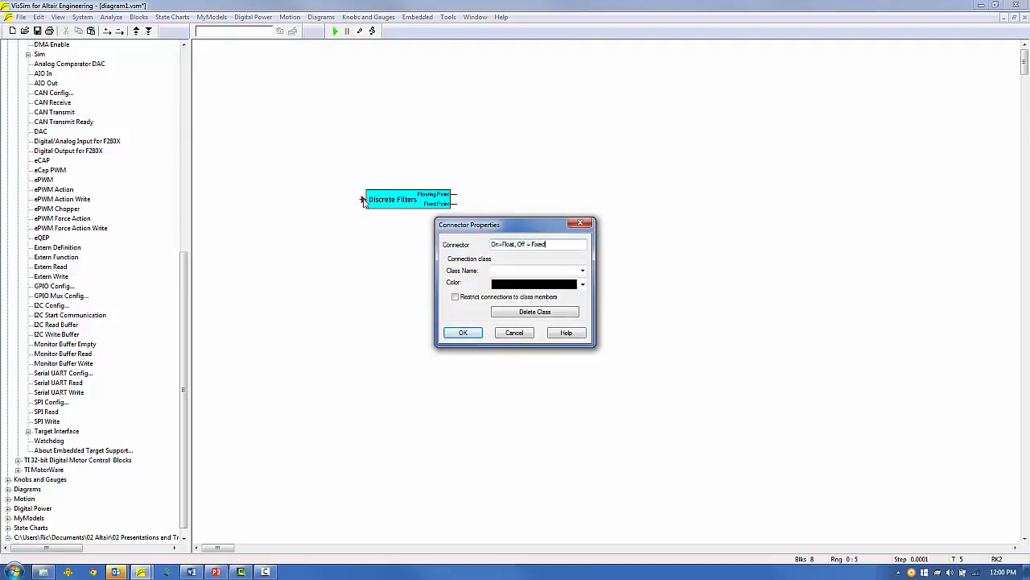
key("Return")
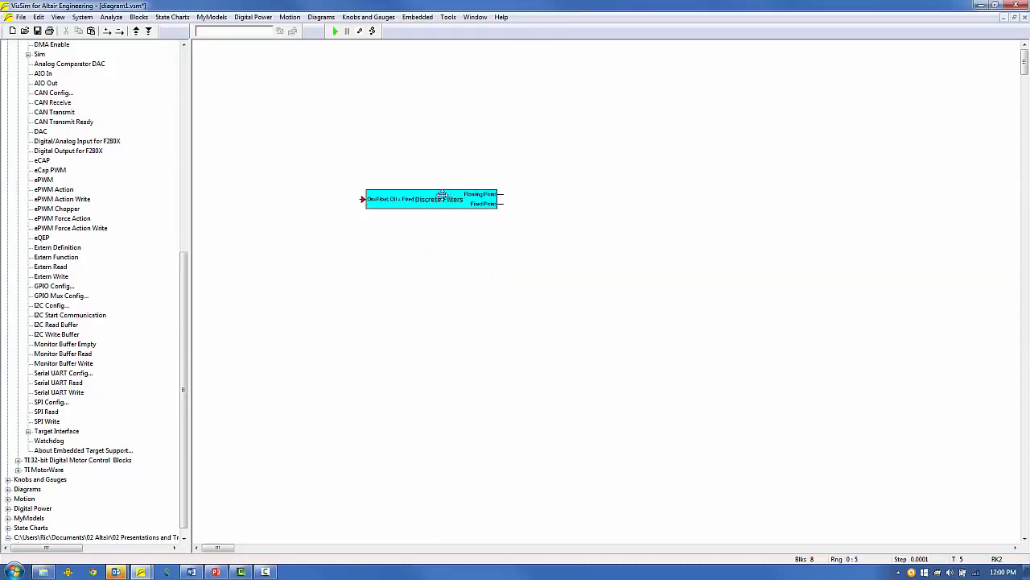
Inside Discrete Filters, wire the not block to the compound's input connector.
right_click(442, 196)
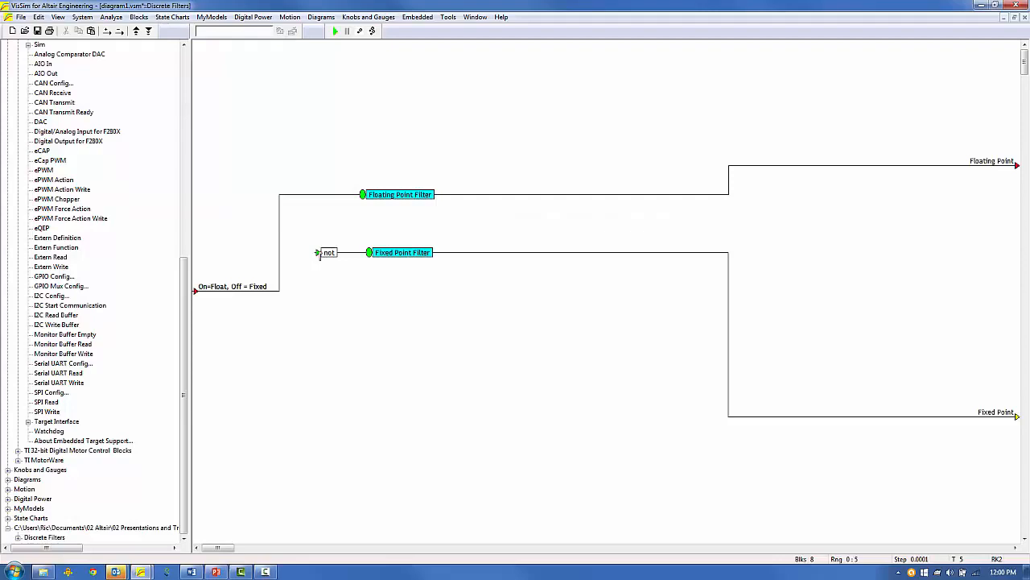
left_click_drag(319, 255, 206, 296)
right_click(386, 339)
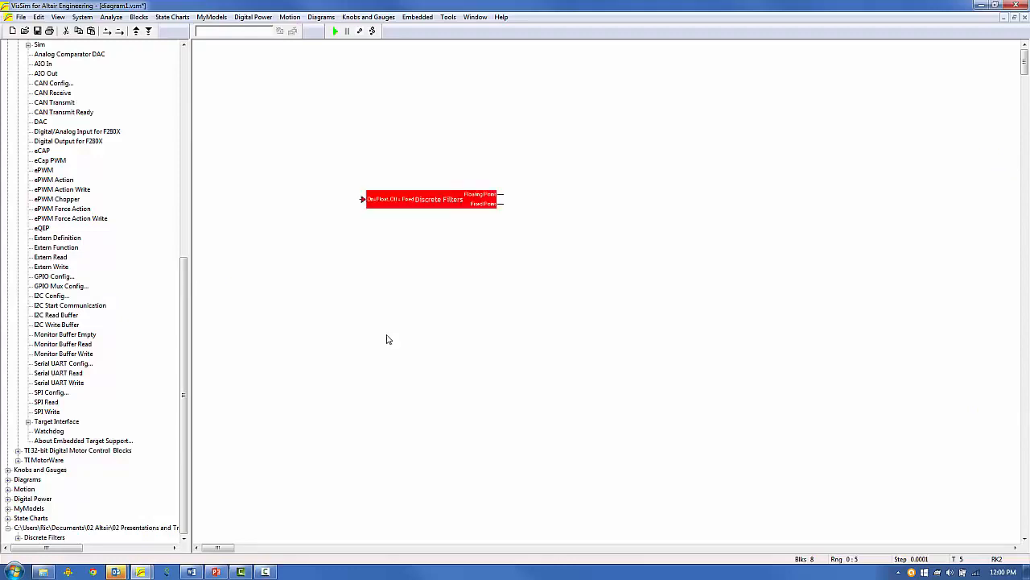
left_click(385, 339)
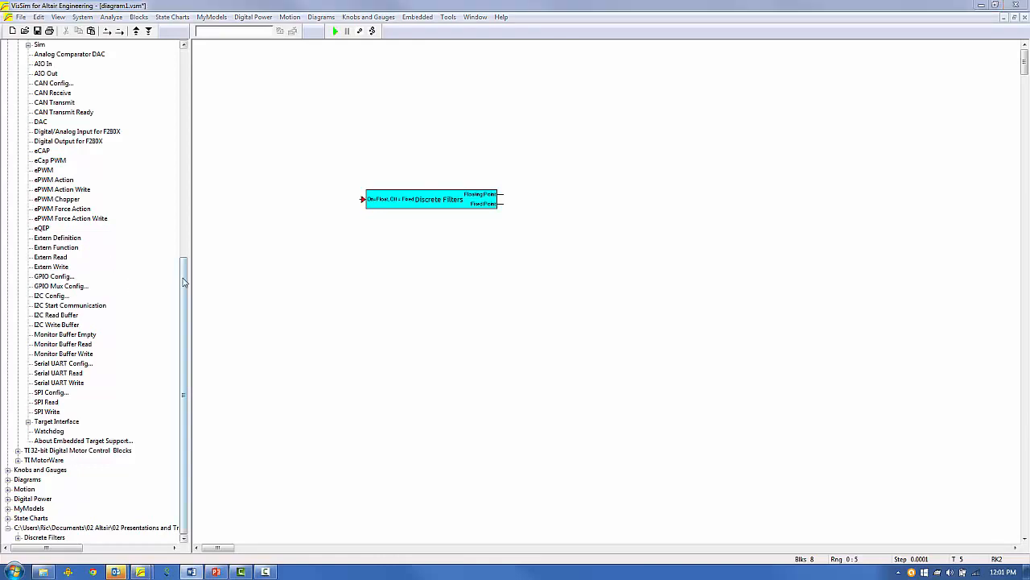
Add an F28x Config block, showing its F28069M target properties.
left_click_drag(183, 281, 184, 222)
left_click_drag(60, 117, 418, 128)
left_click_drag(516, 166, 417, 76)
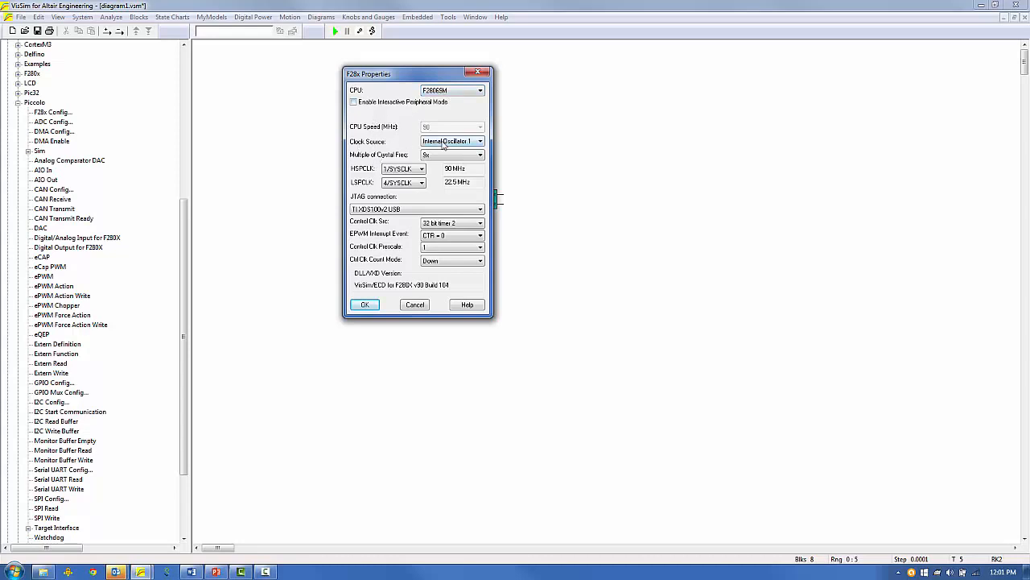
Accept the F28069M 90 MHz target config and add an Off button driving Discrete Filters.
left_click(363, 305)
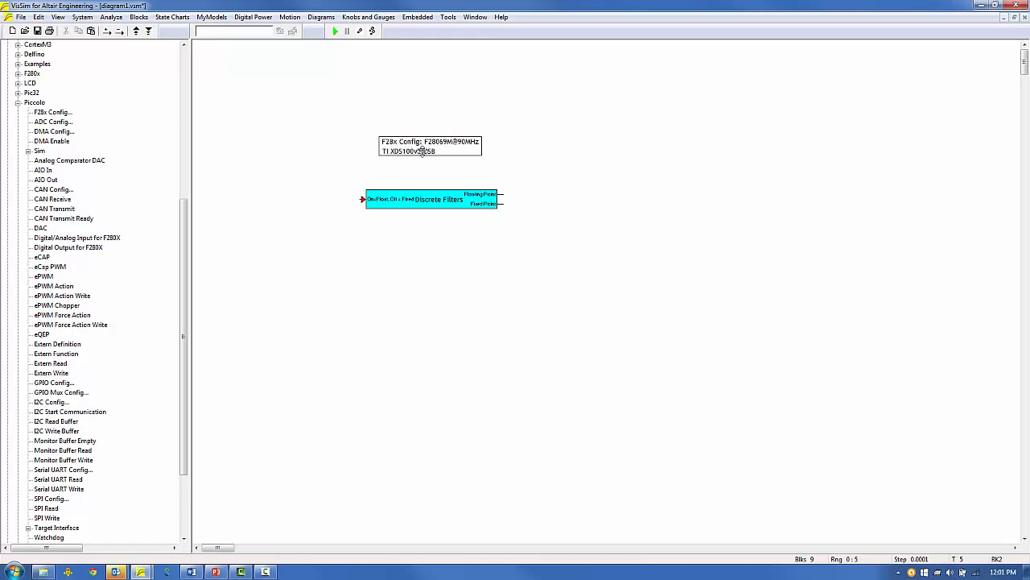
left_click(421, 152)
left_click(143, 18)
mouse_move(180, 224)
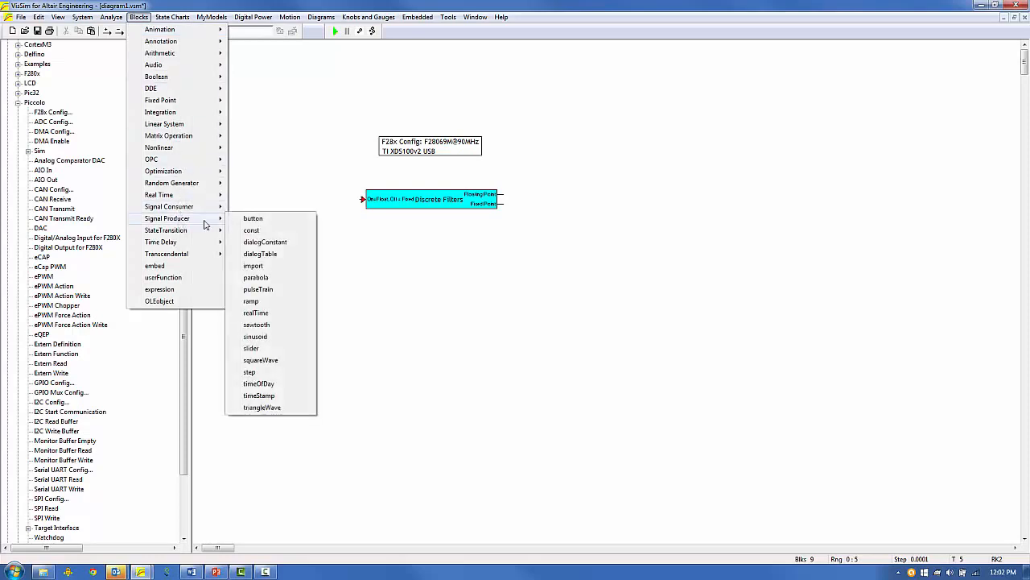
left_click(249, 215)
left_click(319, 199)
left_click_drag(330, 199, 364, 199)
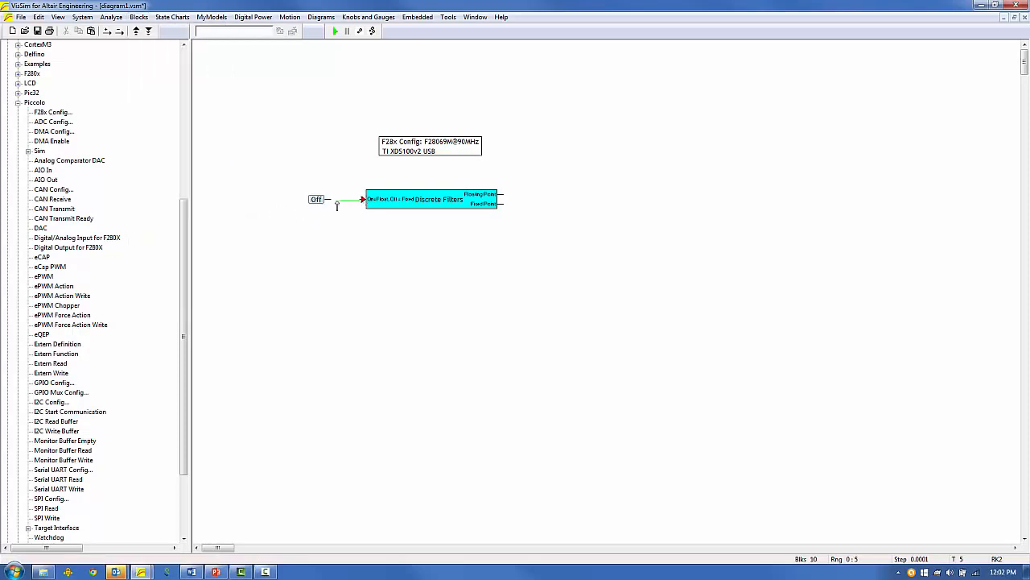
Add a plot block and wire both Discrete Filters outputs into it.
left_click(141, 18)
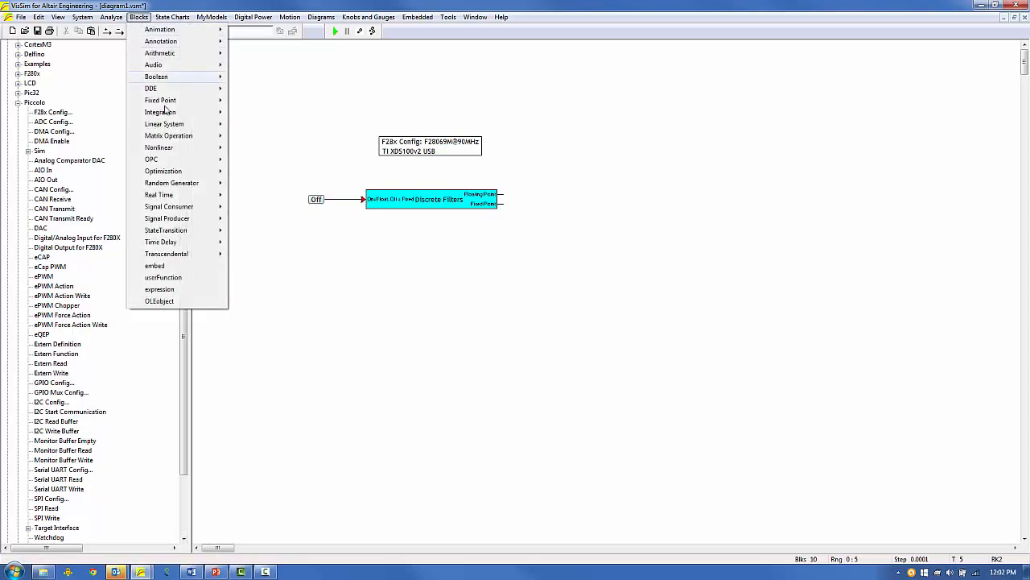
mouse_move(187, 208)
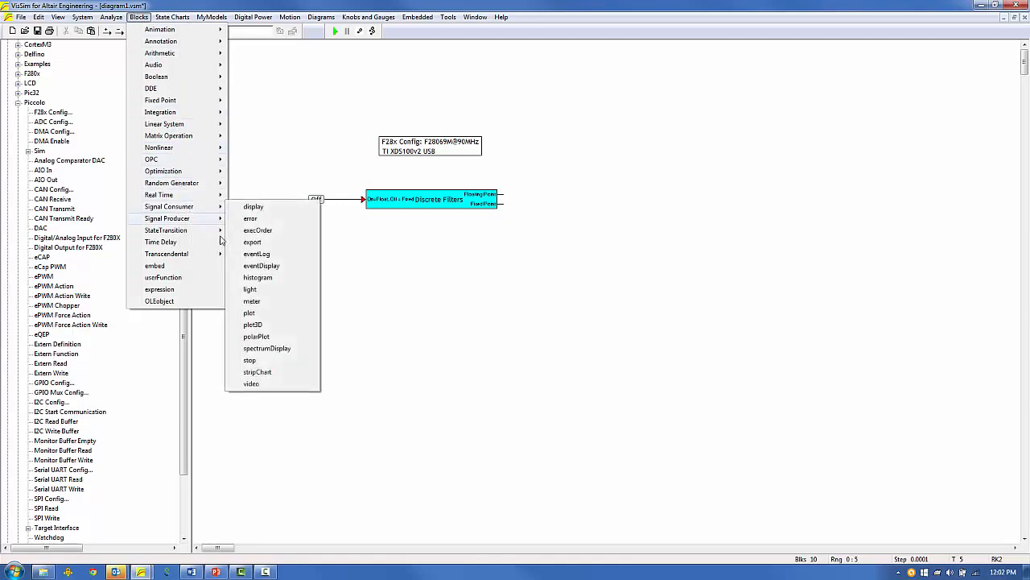
left_click(256, 314)
left_click(558, 198)
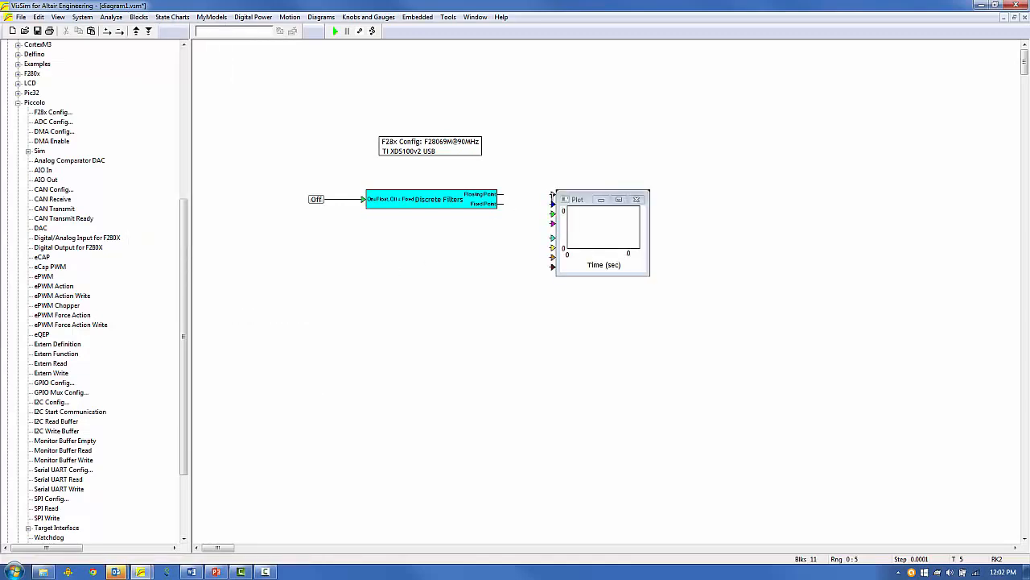
left_click_drag(552, 195, 501, 203)
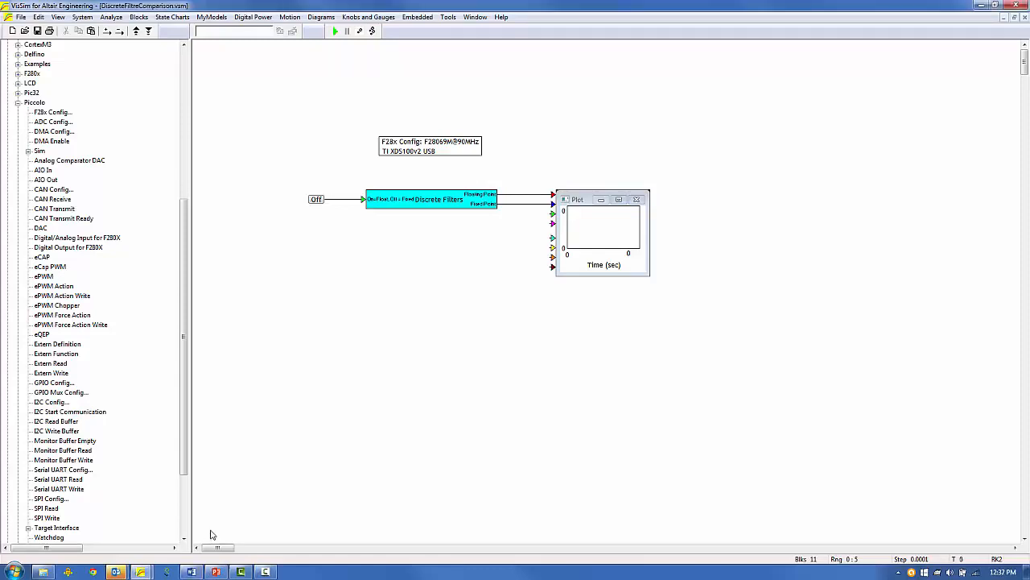
Save the diagram with Save As, overwriting the existing DiscreteFiltreComparison.vsm.
left_click(21, 16)
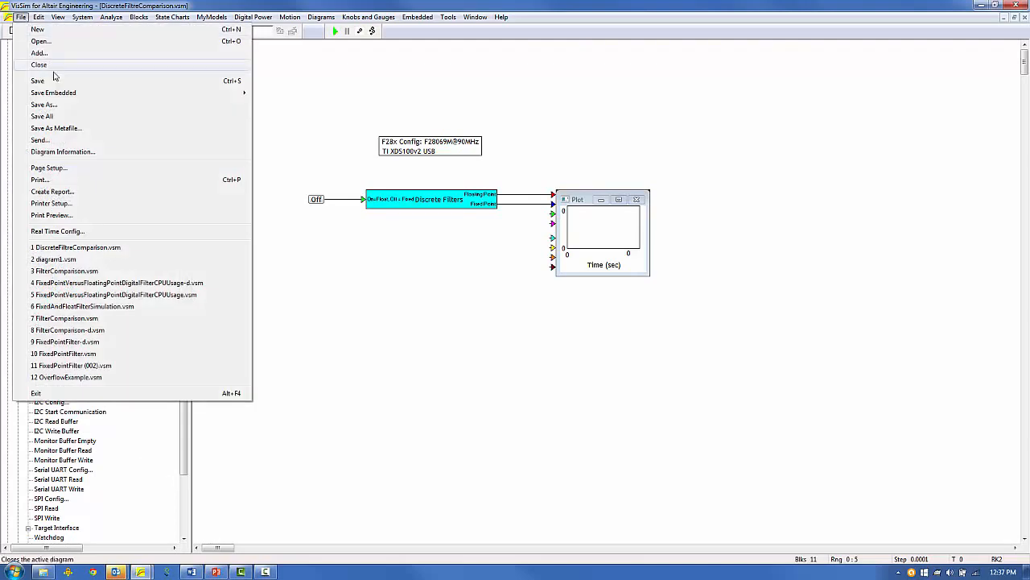
left_click(44, 105)
left_click(761, 417)
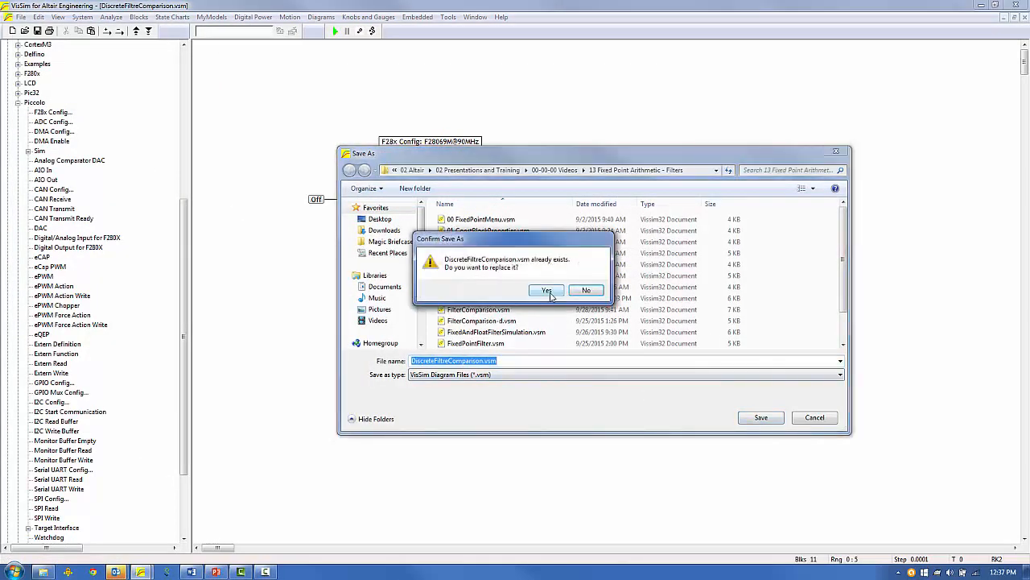
left_click(547, 290)
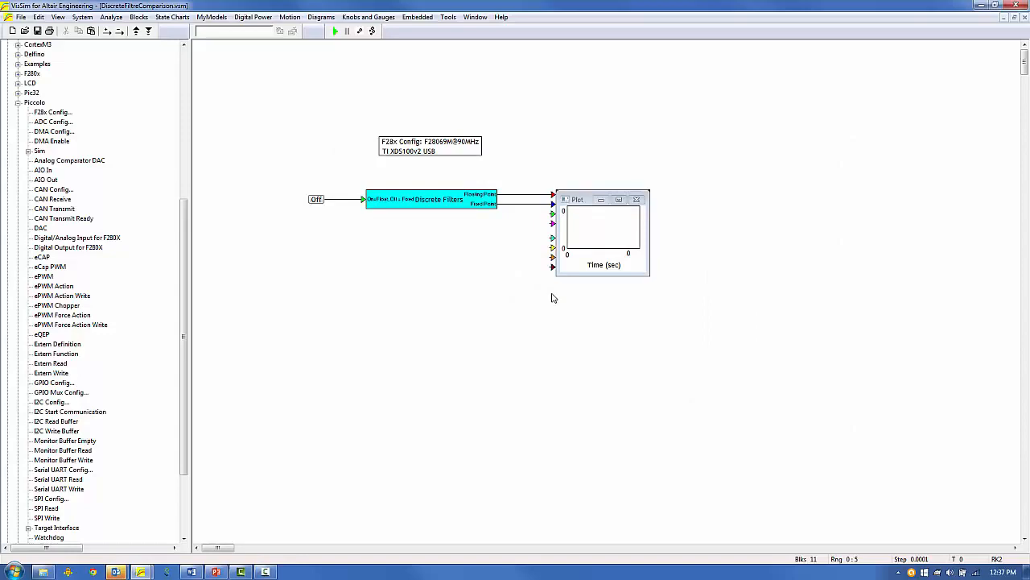
left_click_drag(420, 180, 459, 211)
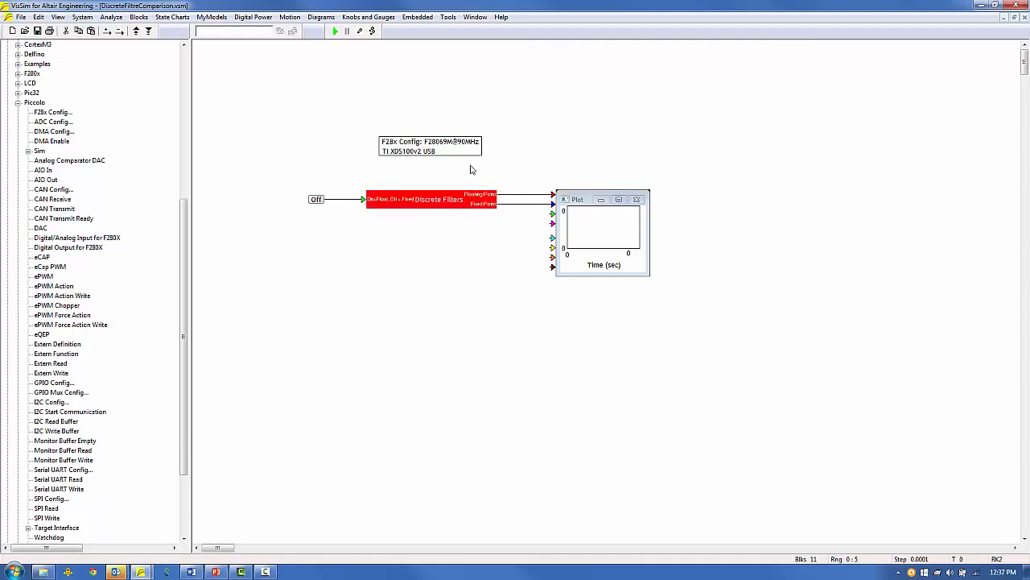
Compile and link the diagram into DiscreteFiltreComparison.out for the F28069M, then close Code Generation Properties.
left_click(449, 17)
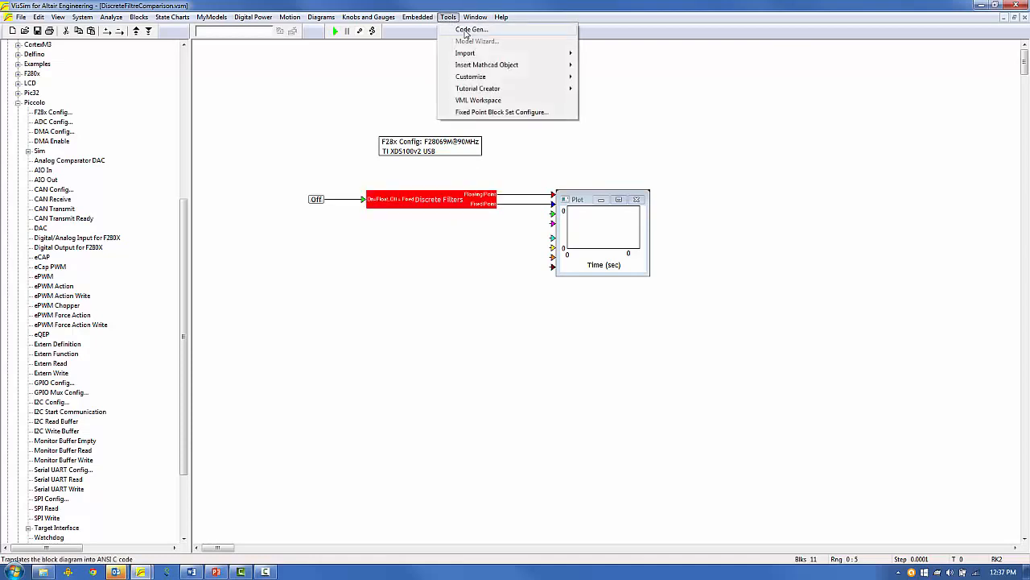
left_click(466, 31)
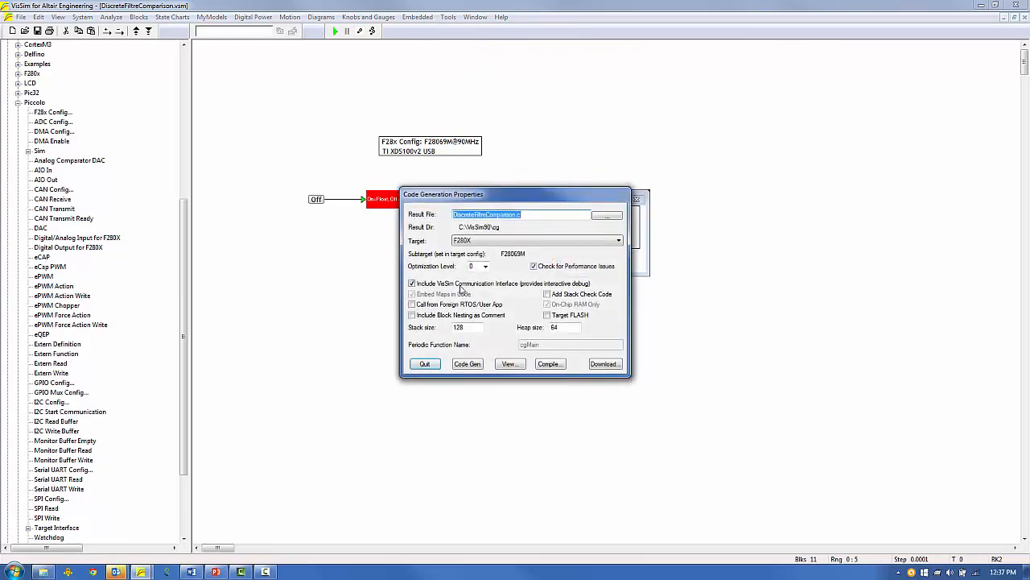
left_click(548, 364)
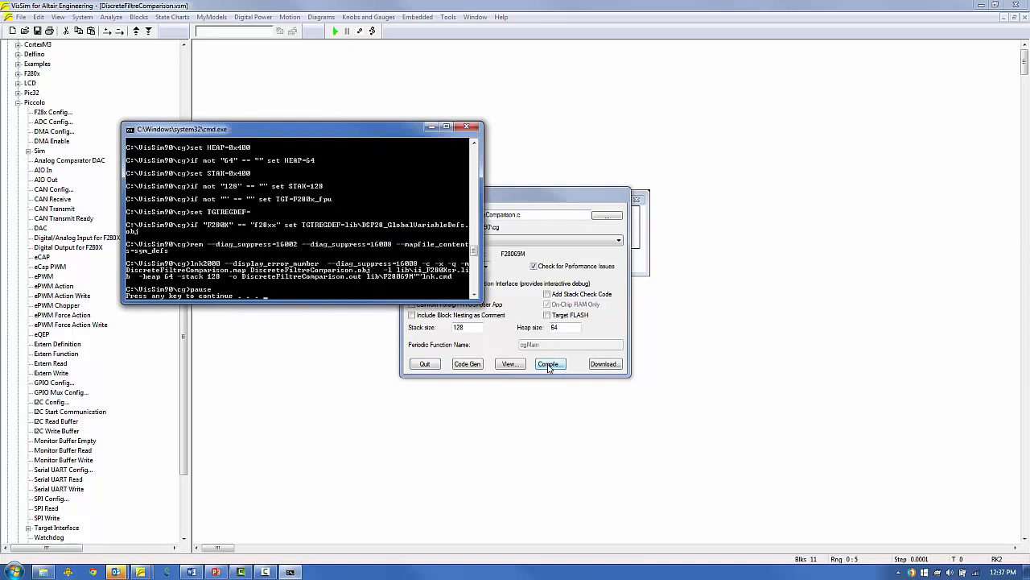
key("Return")
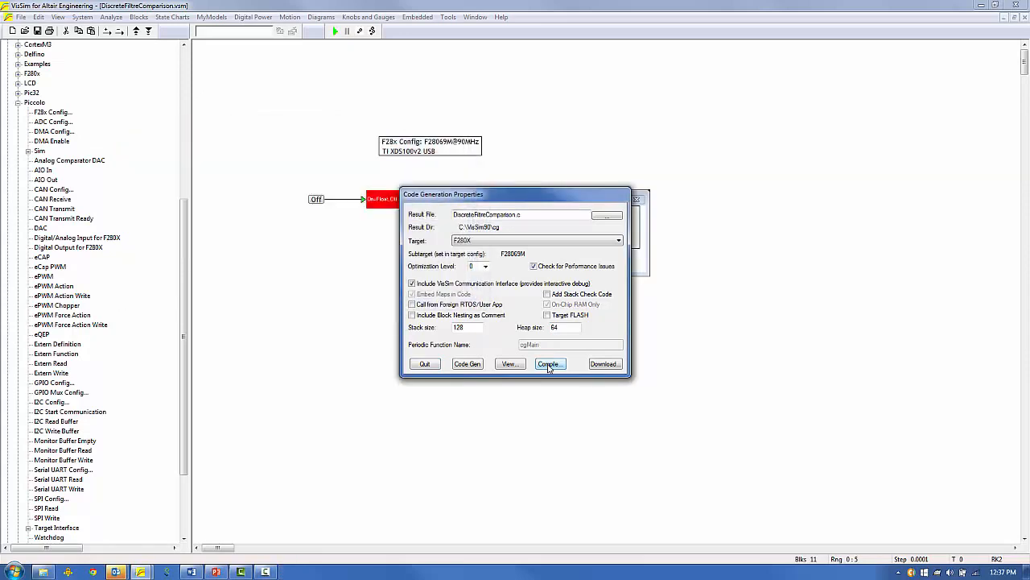
left_click(425, 364)
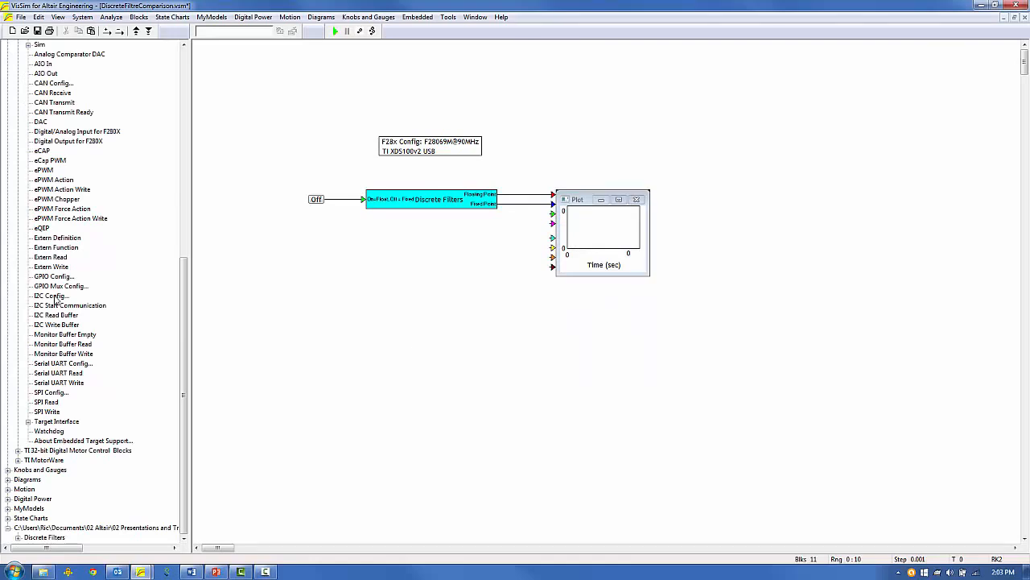
Save a copy of the diagram as DiscreteFiltreComparison-d.vsm.
left_click(22, 17)
left_click(49, 116)
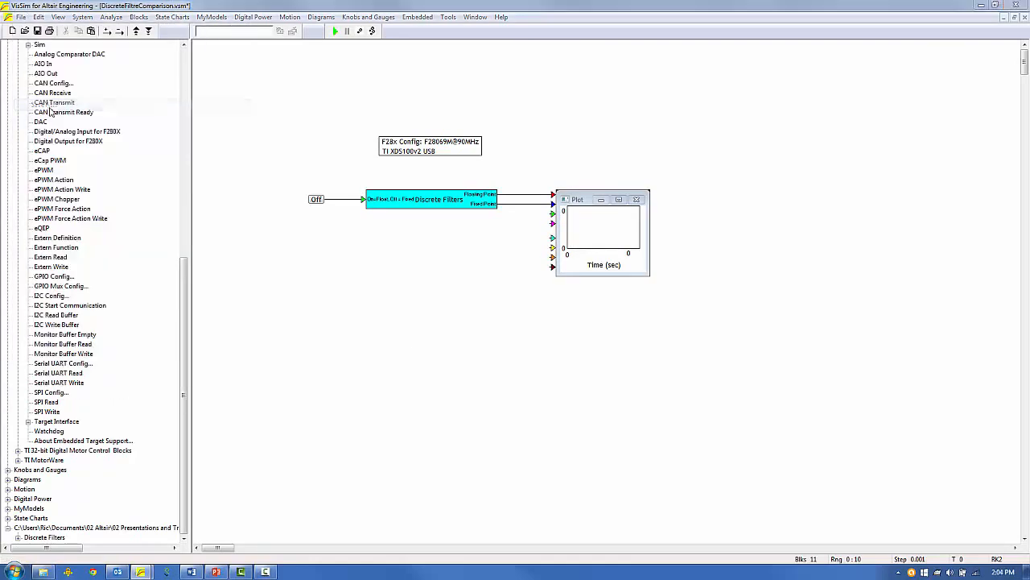
left_click(509, 362)
key("BackSpace")
key("BackSpace")
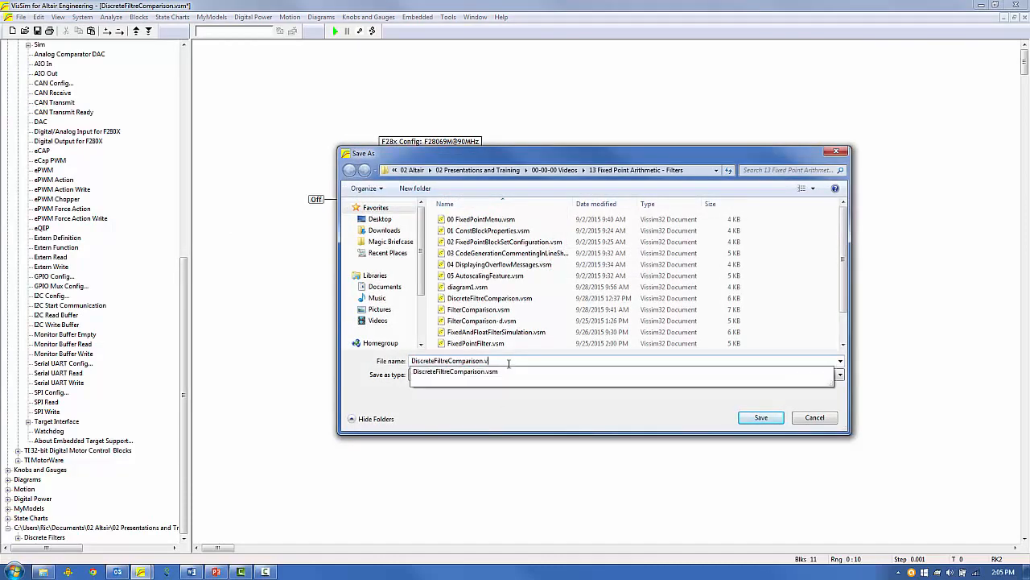
type("-d")
left_click(761, 417)
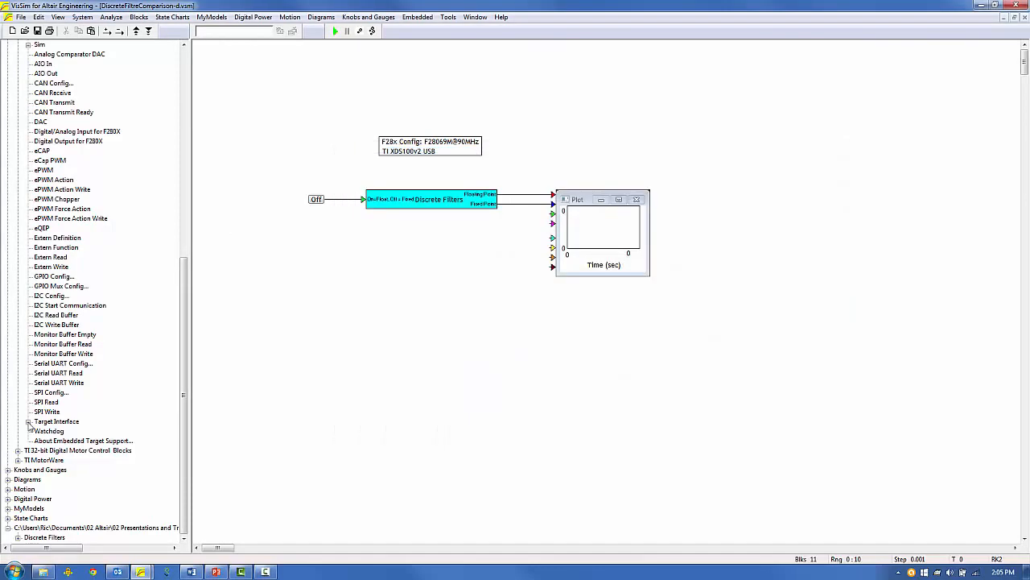
Place a Target Interface block for DiscreteFiltreComparison.out below the filters and open its properties.
left_click(28, 421)
left_click_drag(66, 469, 391, 254)
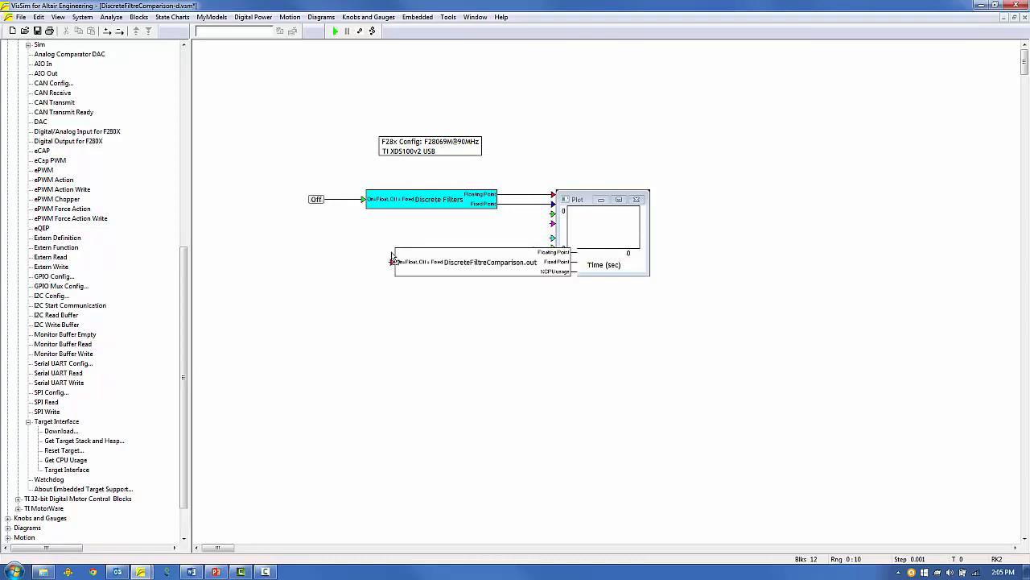
left_click_drag(472, 256, 410, 251)
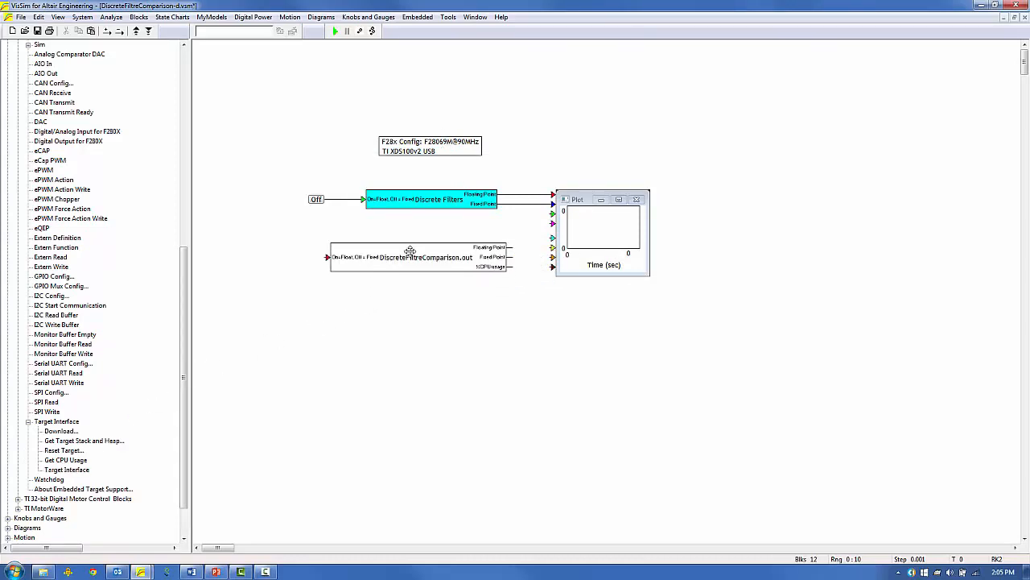
double_click(410, 251)
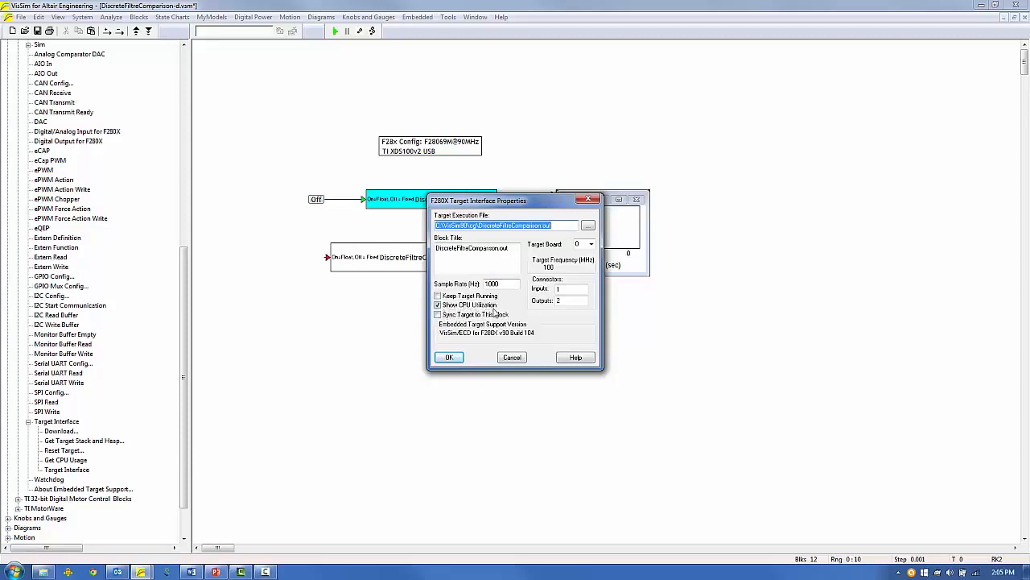
Auto-disconnect the Discrete Filters block and move the Off switch and plot beside the target block.
left_click(448, 359)
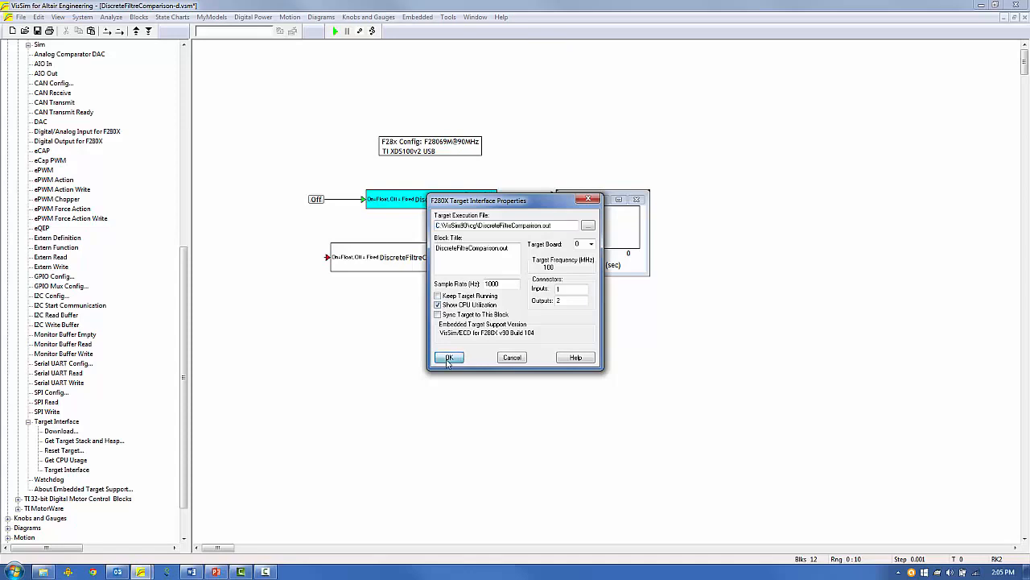
left_click_drag(390, 178, 406, 198)
right_click(406, 198)
left_click(463, 335)
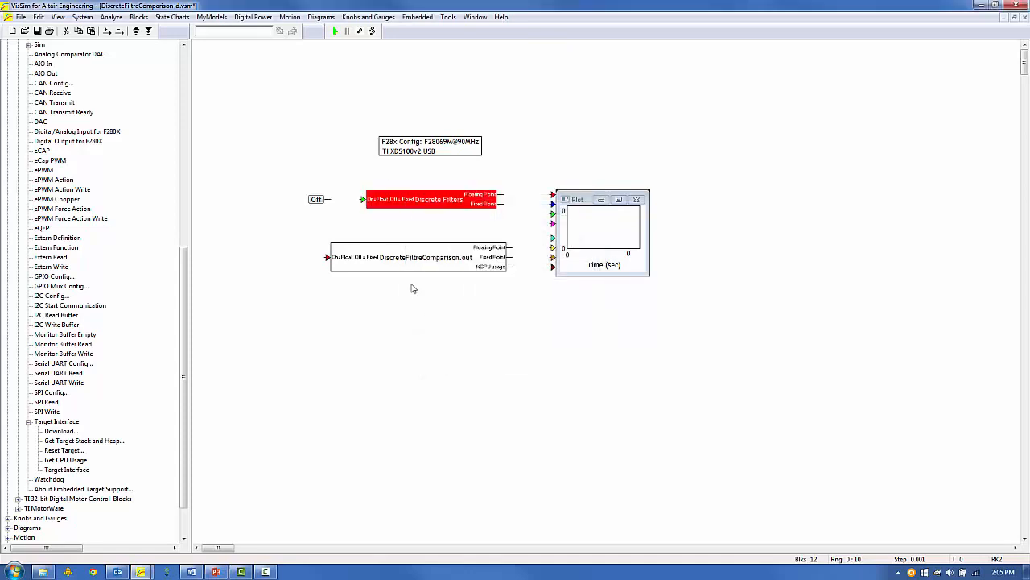
left_click_drag(316, 199, 297, 257)
left_click_drag(569, 225, 550, 277)
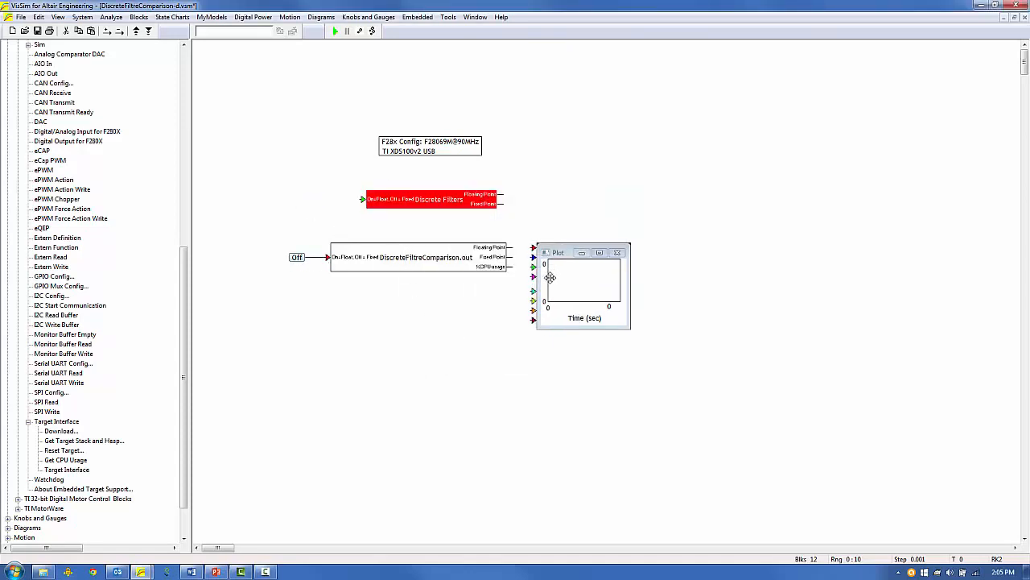
Wire Floating and Fixed Point outputs to the plot, and CPU usage to a widened plot copy.
left_click_drag(510, 247, 533, 256)
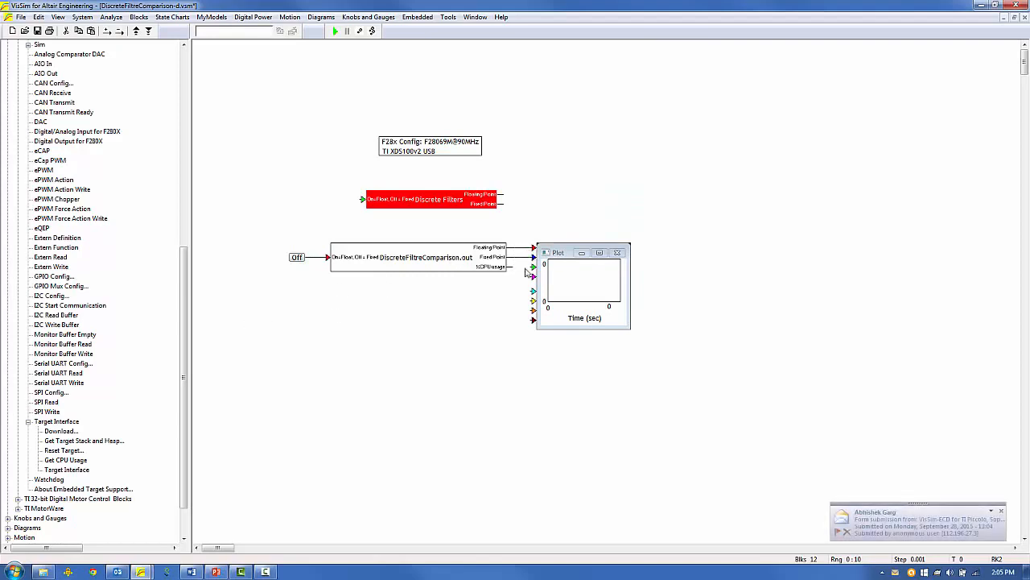
left_click_drag(556, 295, 530, 338, "ctrl")
left_click_drag(629, 328, 791, 331)
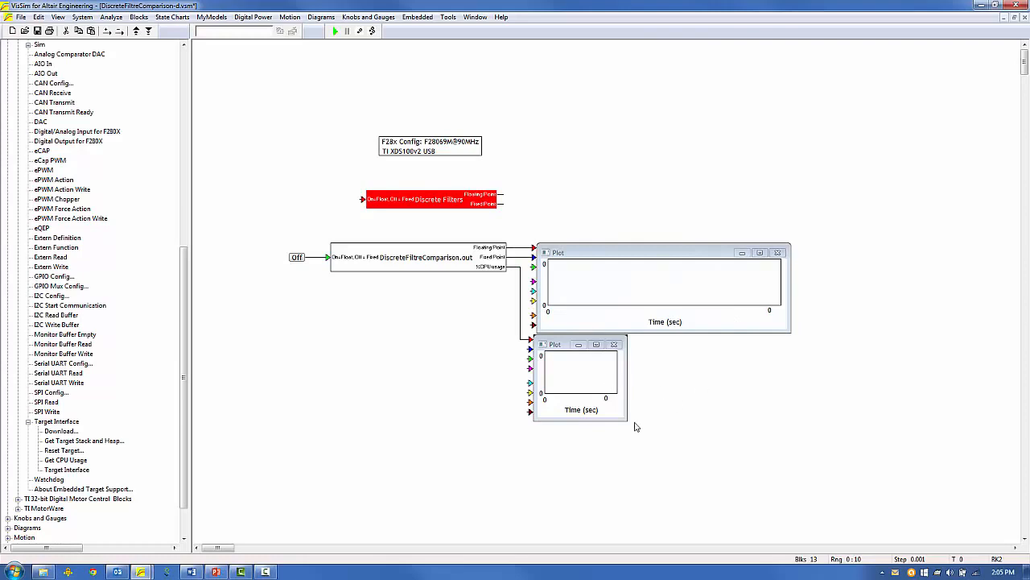
left_click_drag(634, 426, 792, 428)
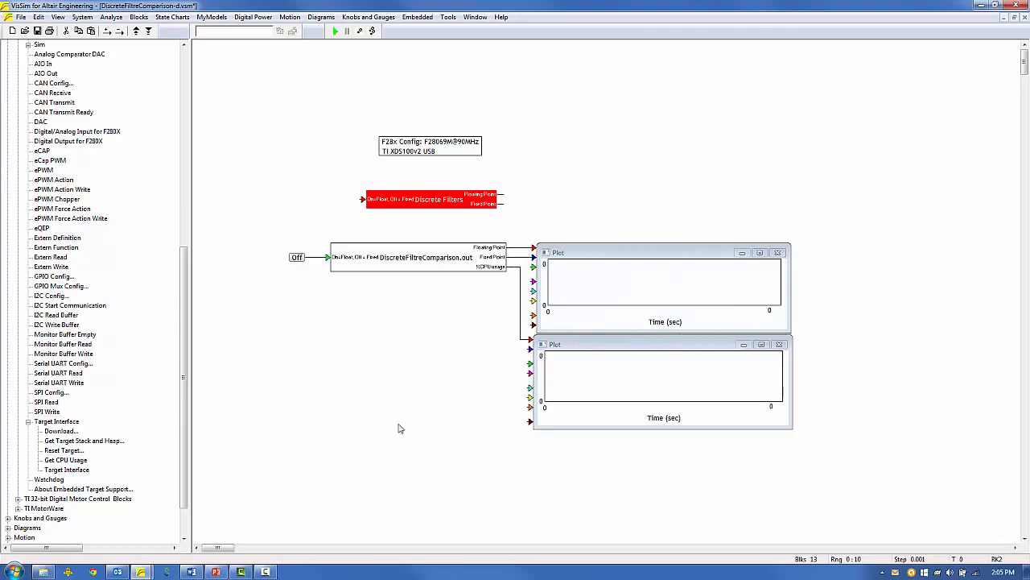
left_click(400, 428)
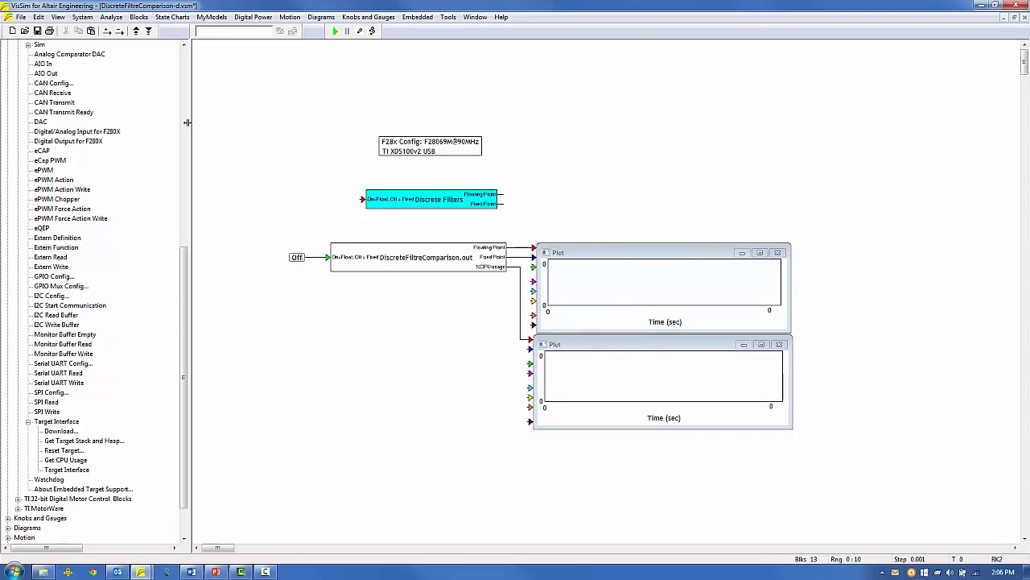
left_click(83, 16)
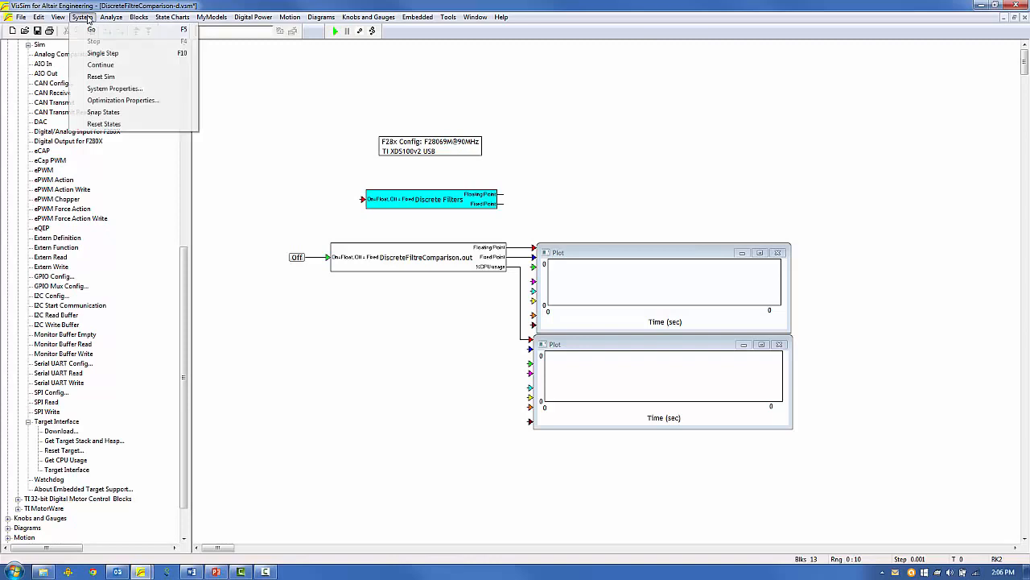
Confirm the 0.001 s time step and 10 s end time, then save the diagram.
left_click(117, 89)
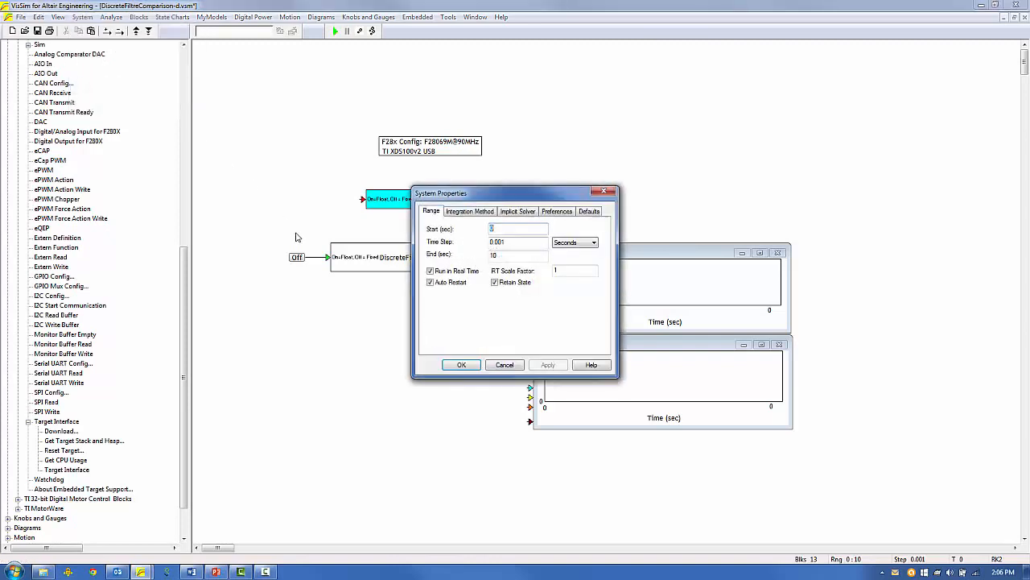
left_click(511, 244)
left_click(461, 365)
left_click(21, 17)
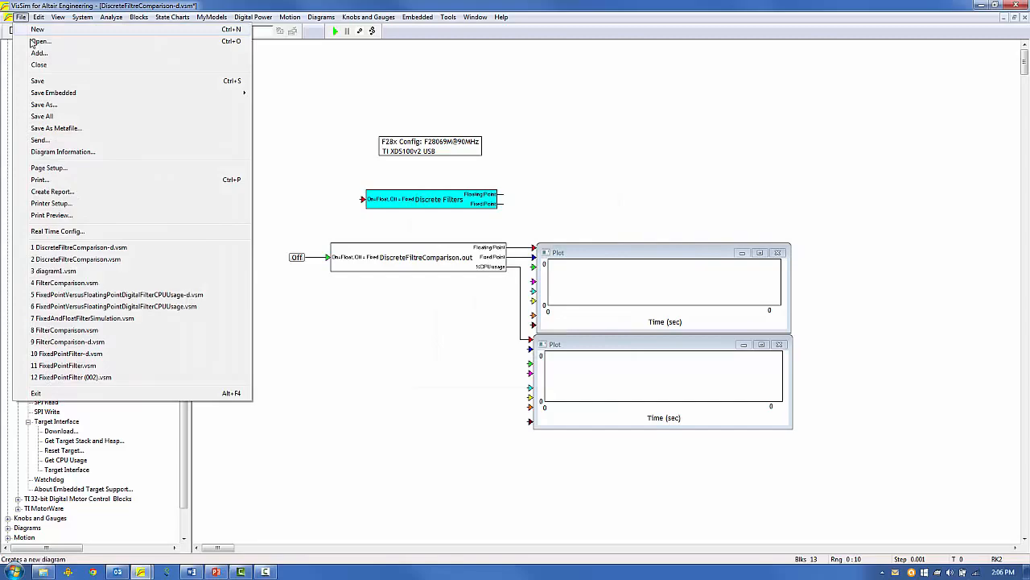
left_click(44, 87)
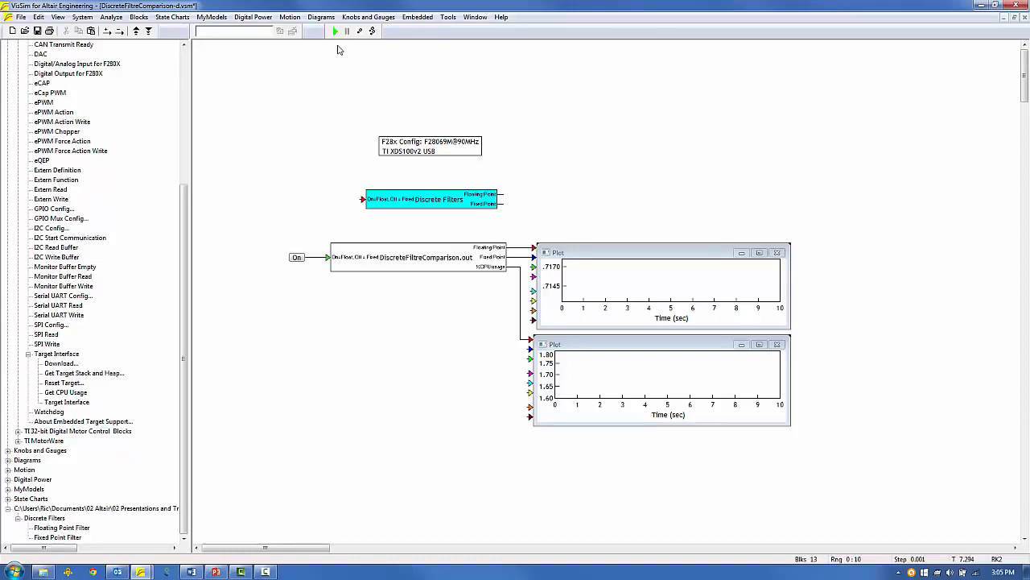
Run the compiled filters on the target and toggle the input switch Off and On twice.
left_click(334, 31)
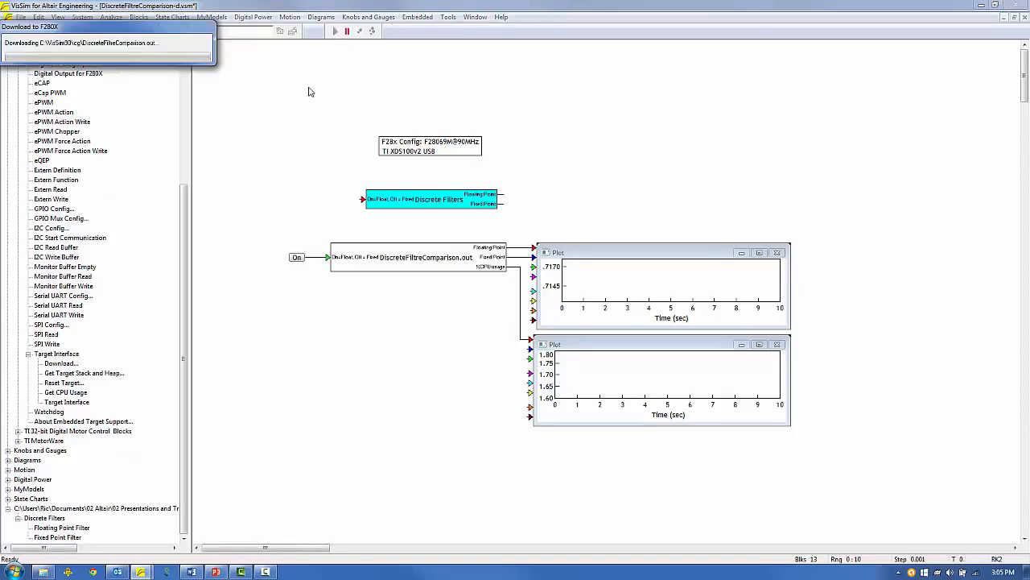
left_click(297, 257)
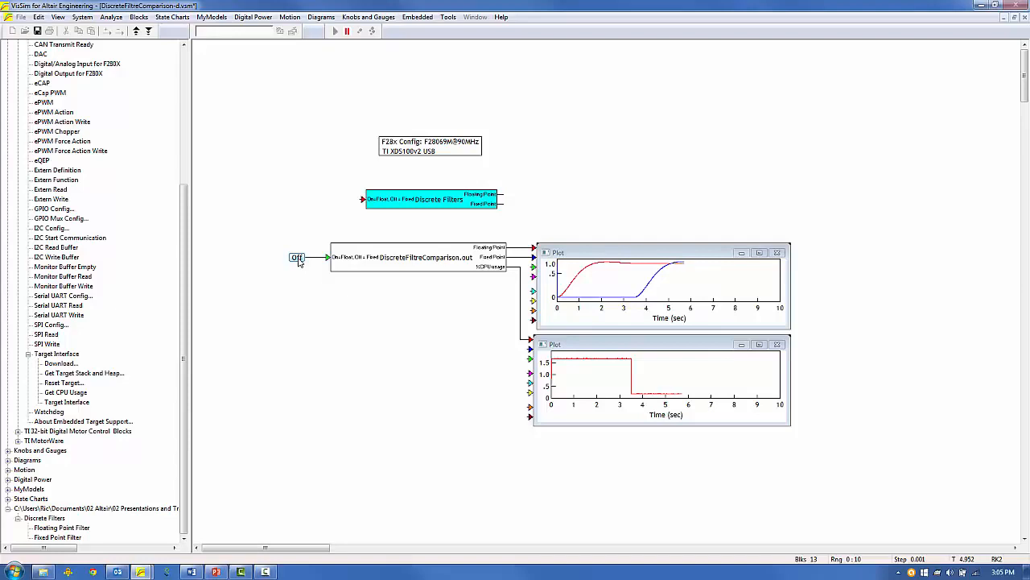
left_click(297, 258)
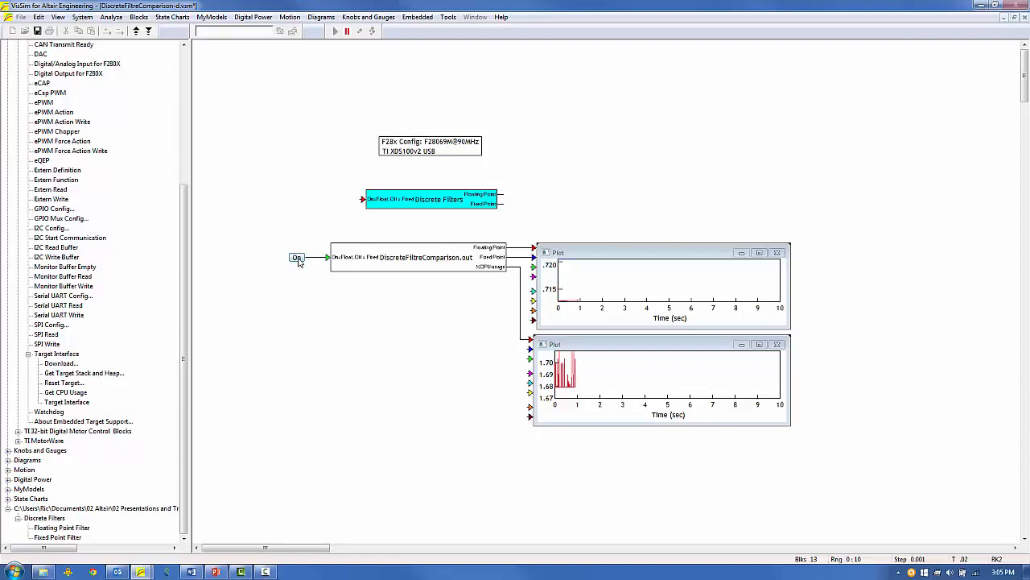
left_click(297, 258)
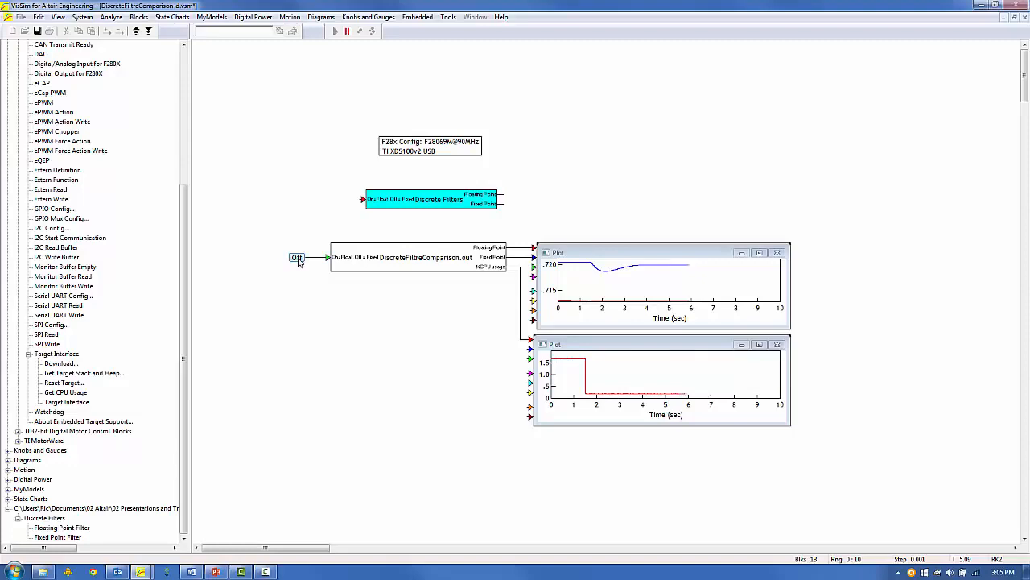
left_click(297, 258)
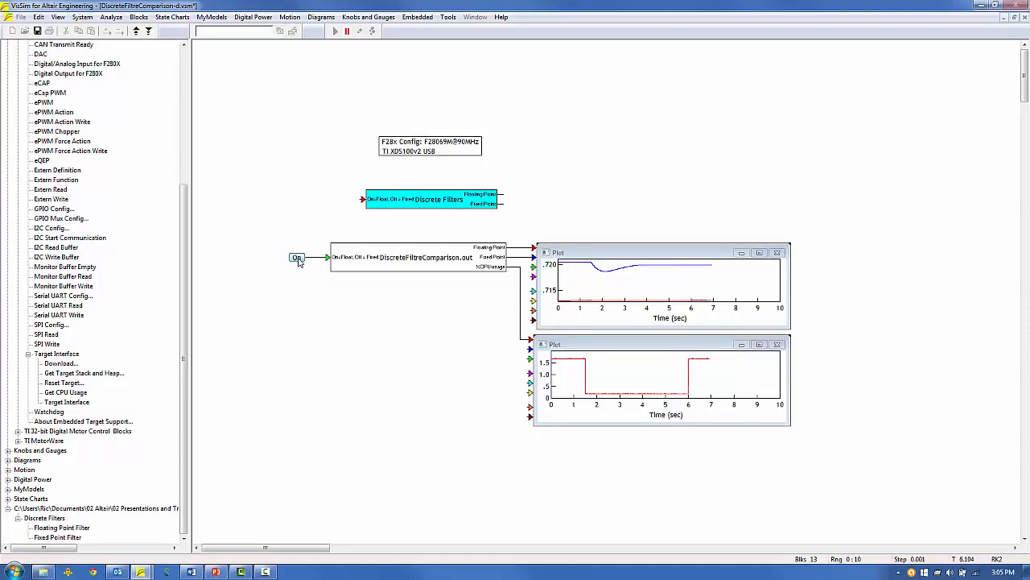